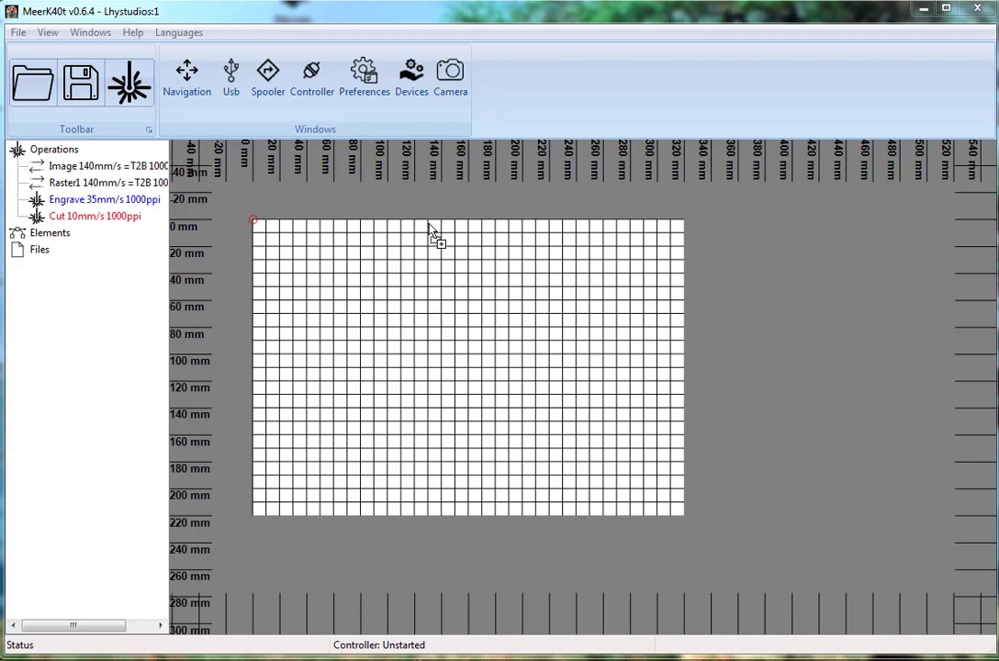
Load the cat image onto the bed, enlarged to about 124 × 165 mm and placed about 75 mm across and 22 mm down
drag(435, 231, 352, 281)
click(265, 241)
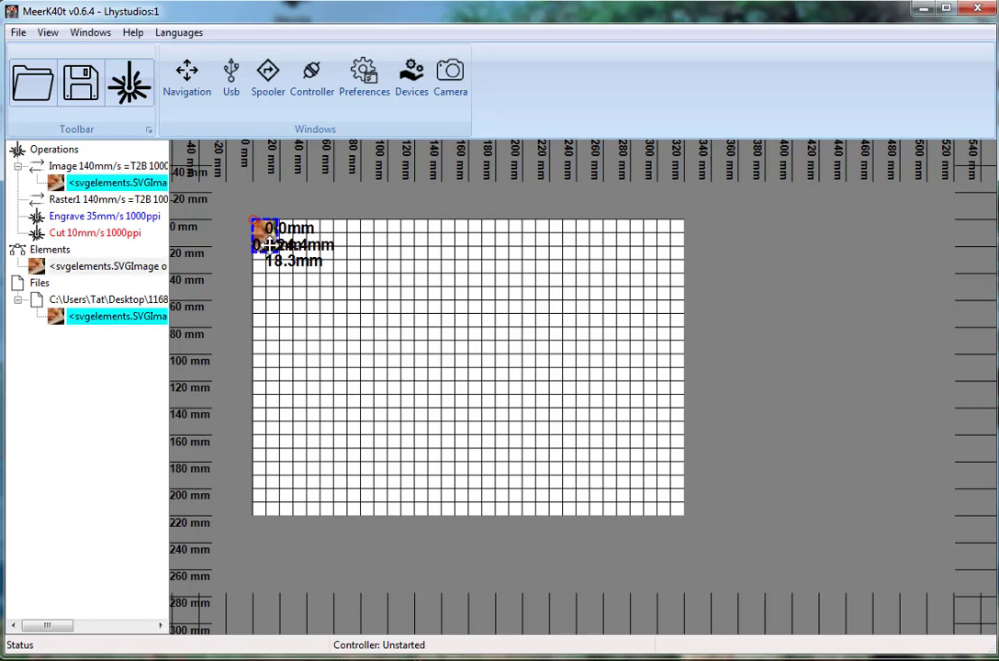
drag(281, 234, 500, 415)
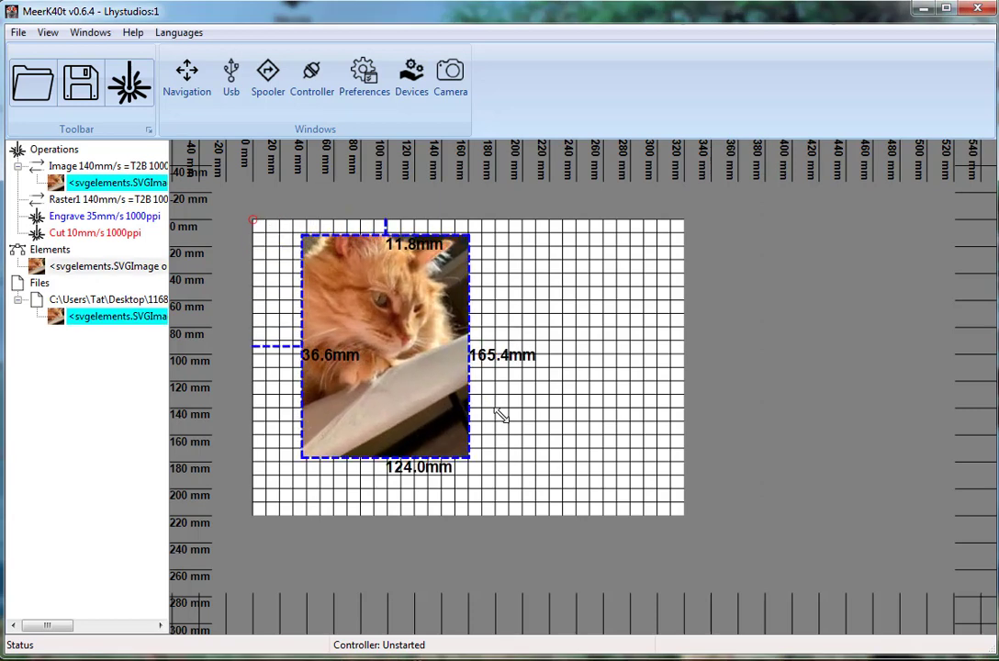
drag(407, 333, 449, 342)
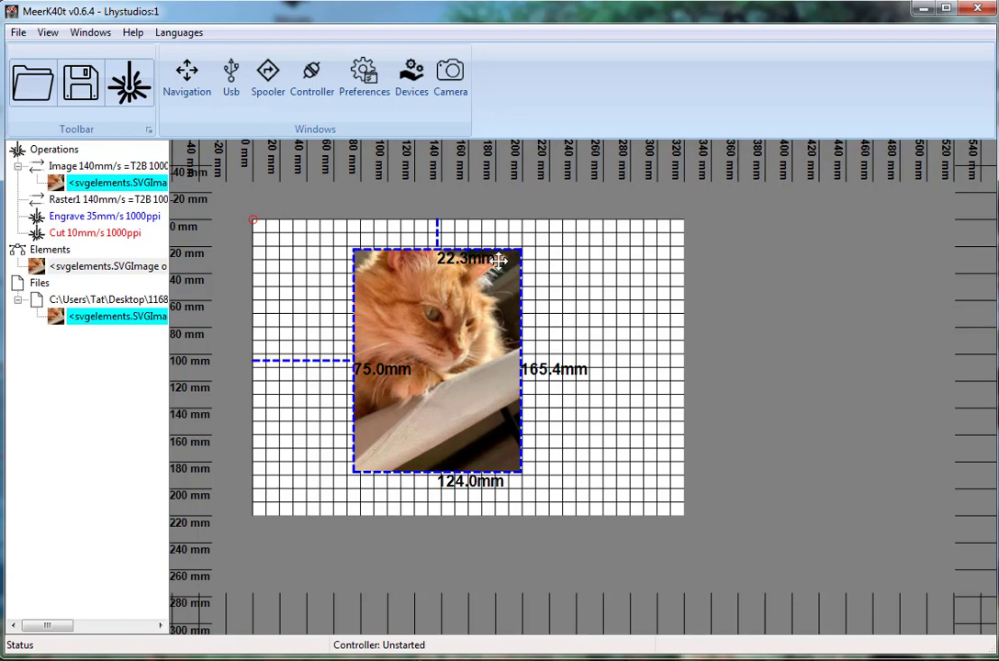
Convert the cat image to a black-and-white raster and check the operations planned in the laser job
click(450, 320)
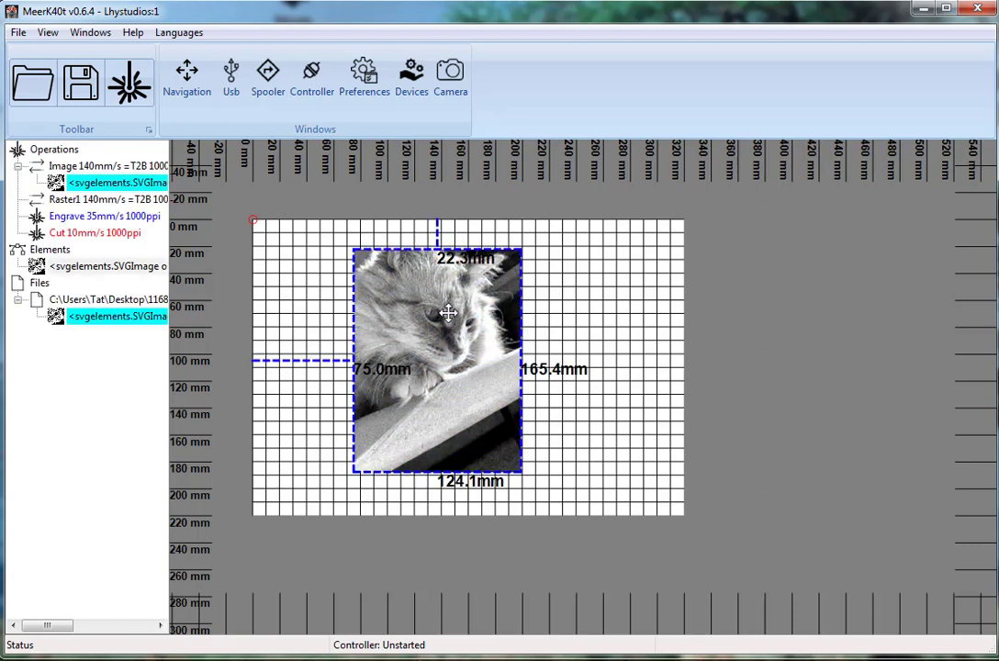
click(128, 83)
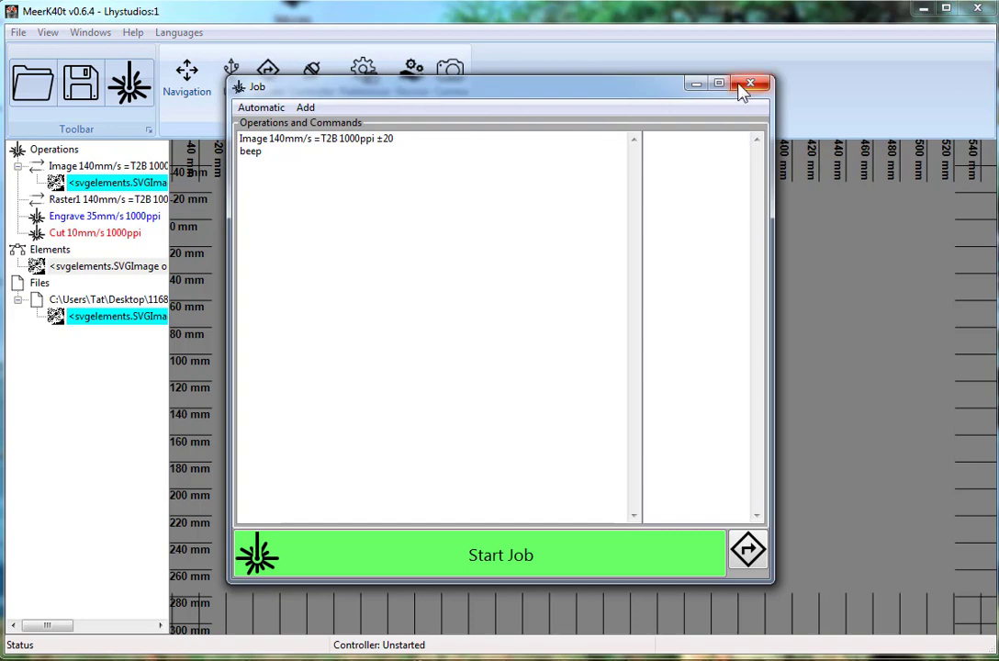
click(746, 85)
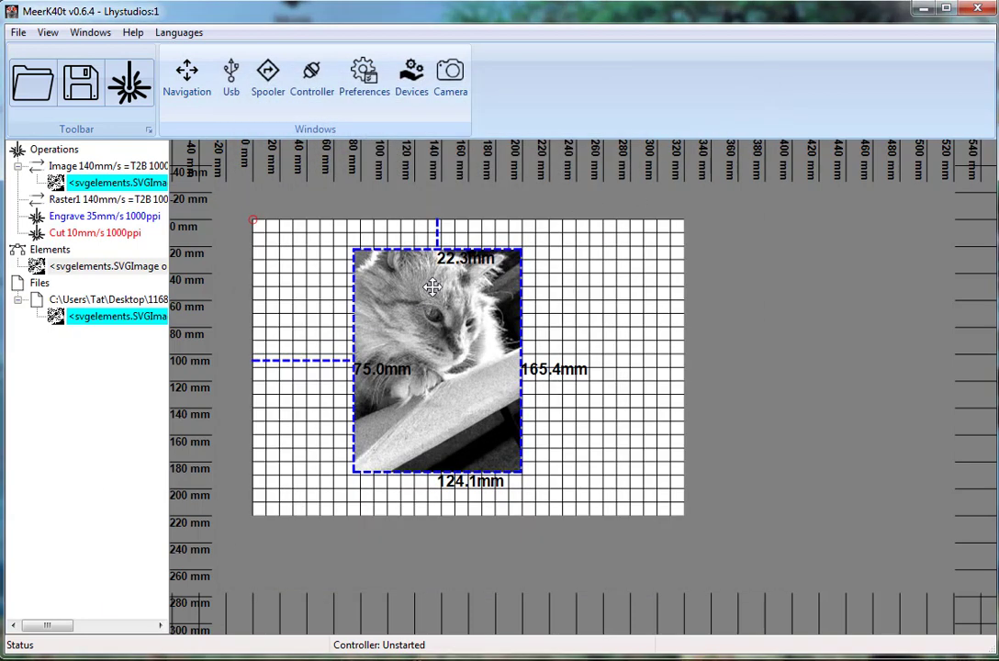
Move the black-and-white image over the bed's right edge and load a second color copy, enlarged to about 54 × 72 mm
drag(432, 288, 727, 332)
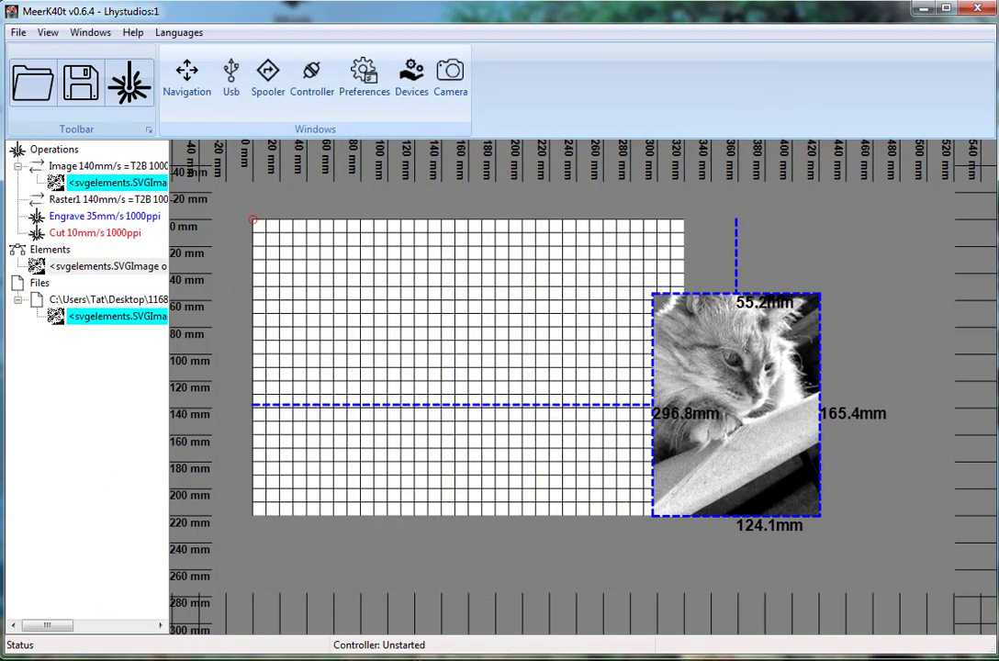
key(ctrl+v)
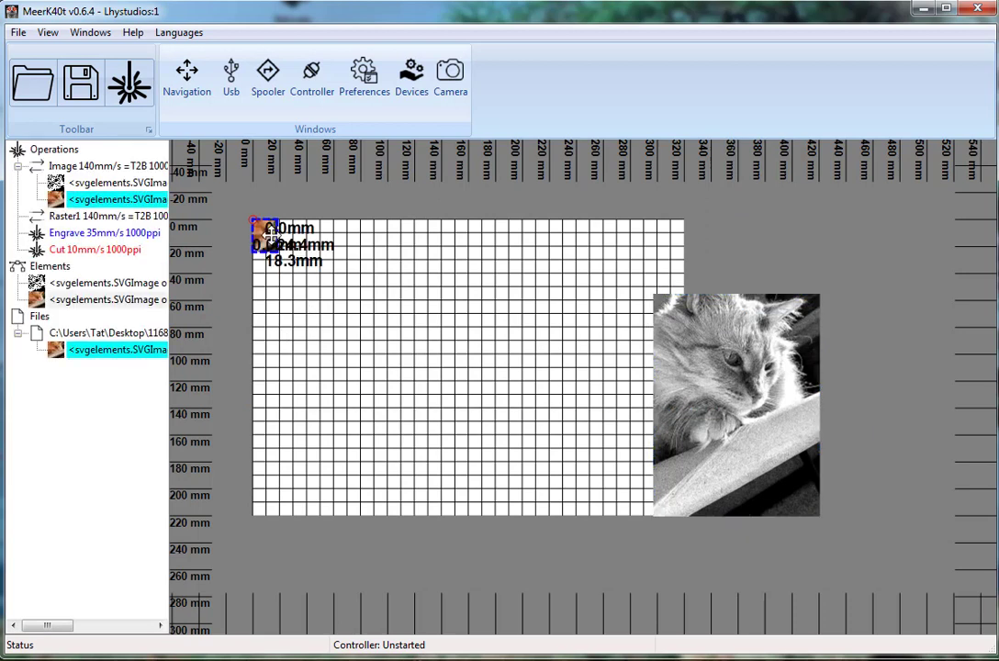
drag(262, 230, 303, 273)
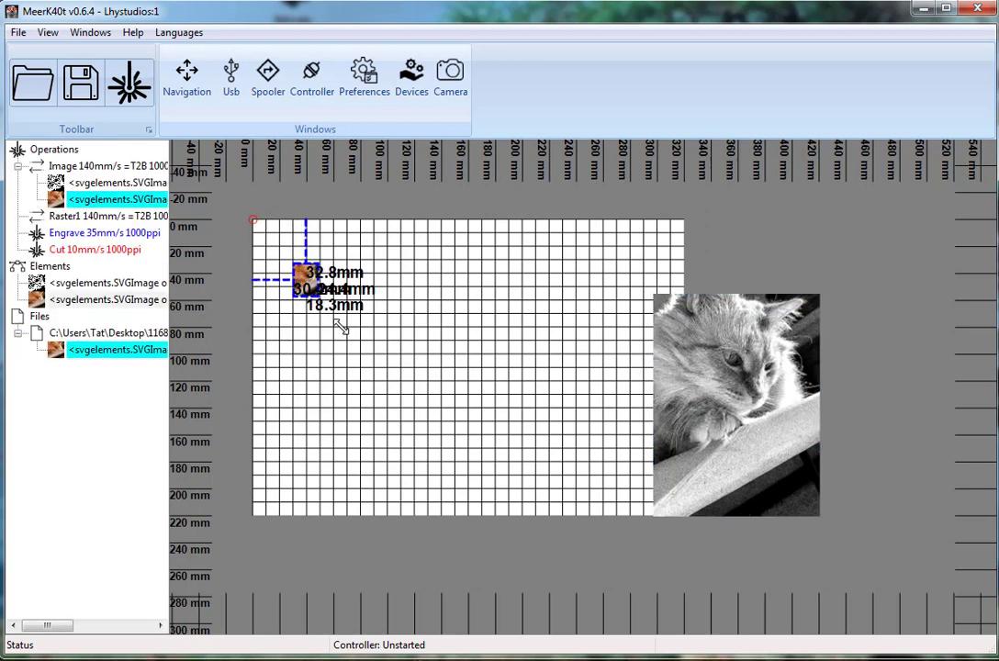
drag(339, 327, 360, 333)
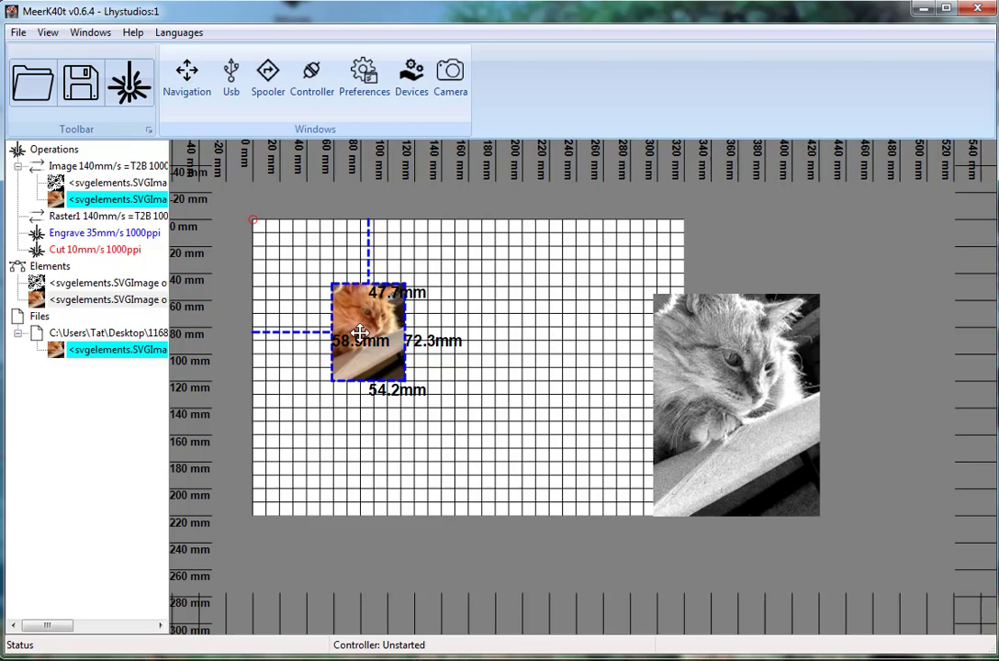
Open the color cat image in the Raster Wizard and show its crop settings, keeping the image on the bed in view
double_click(357, 331)
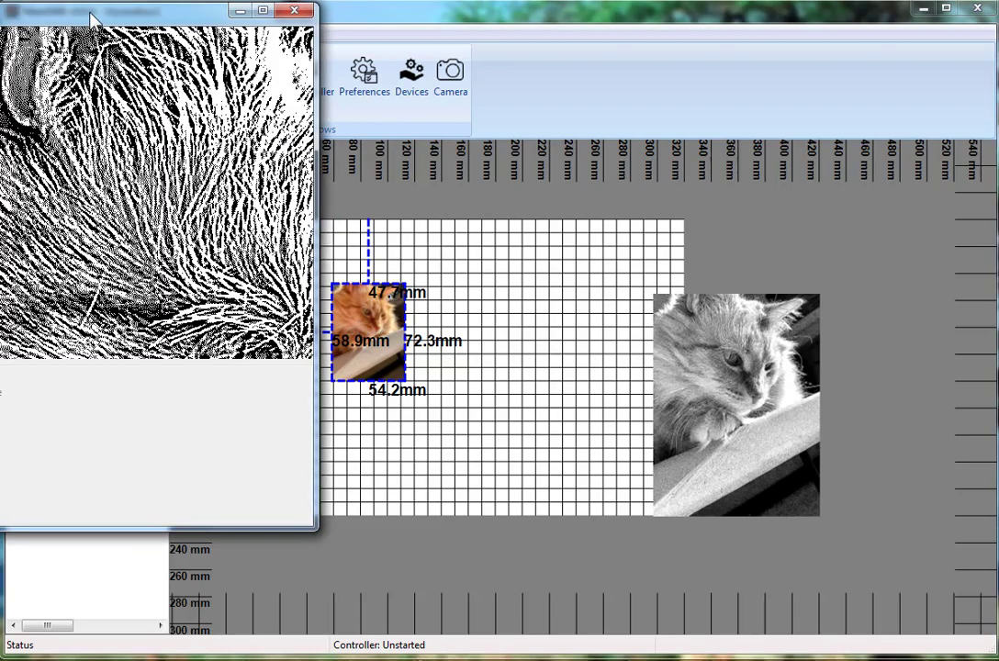
drag(94, 14, 484, 85)
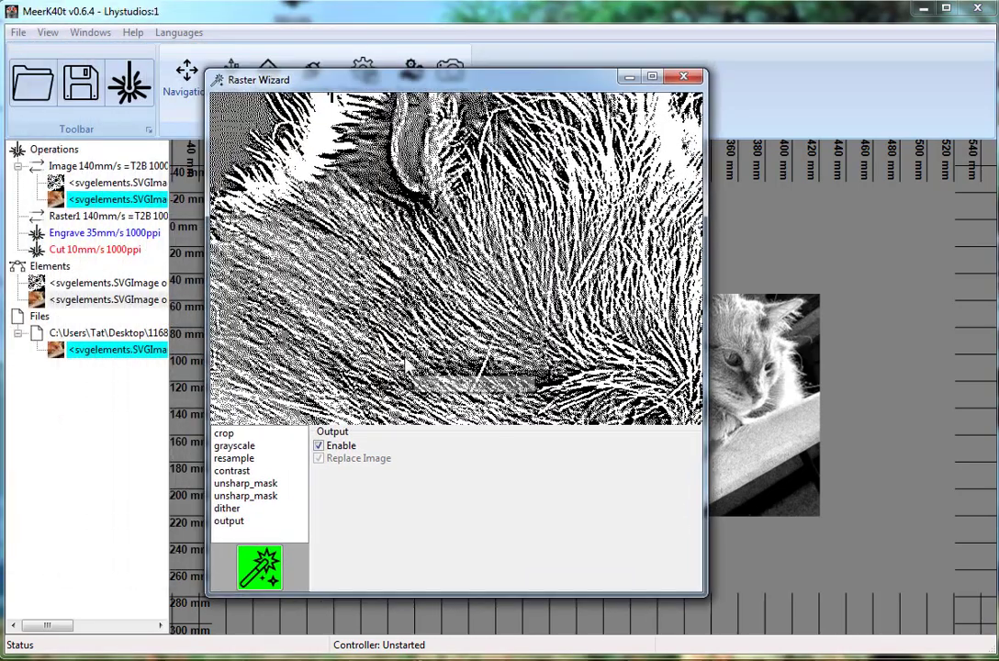
scroll(432, 209, down, 8)
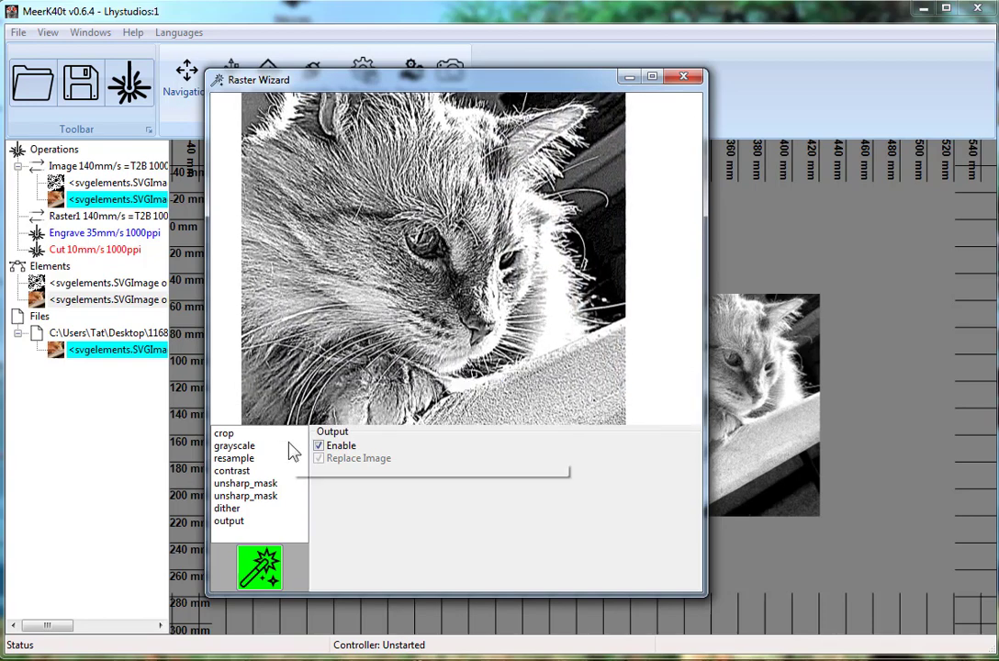
click(229, 434)
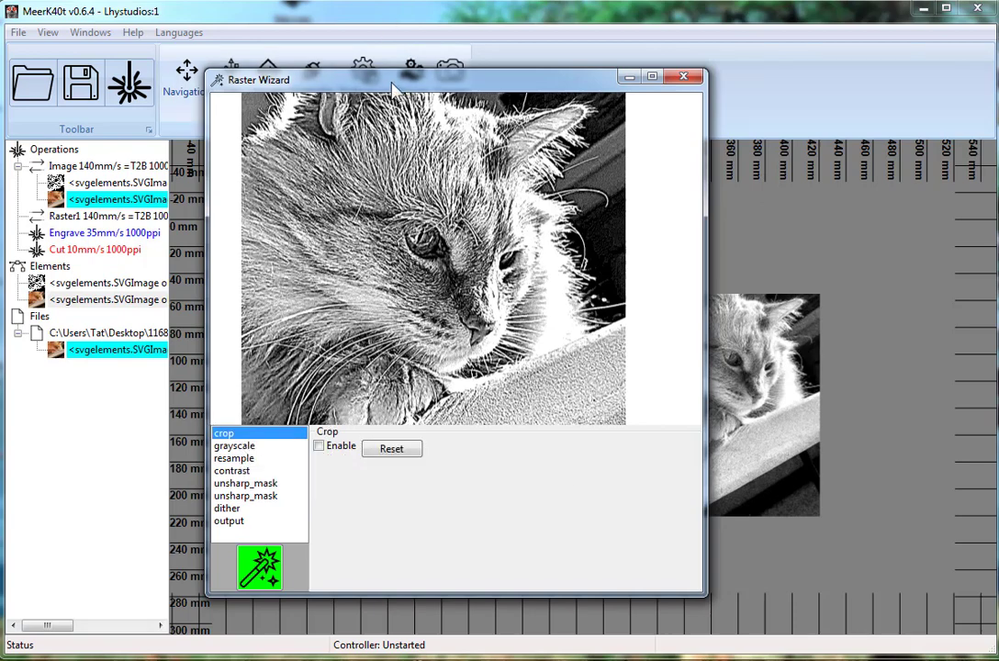
drag(394, 89, 599, 91)
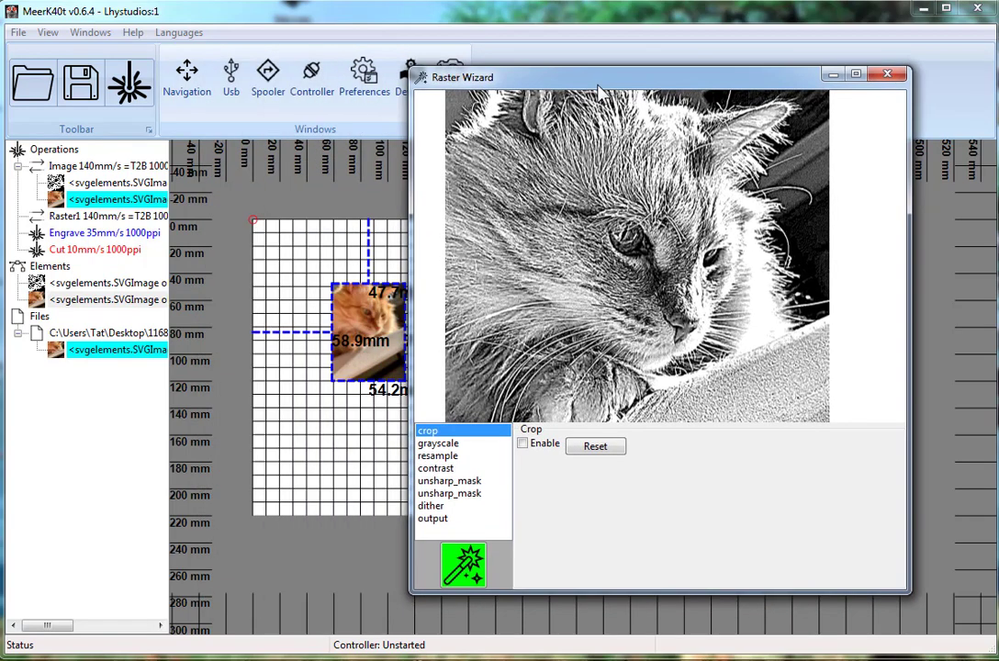
Invert the grayscale conversion to compare the preview, and turn the inversion back off
click(450, 444)
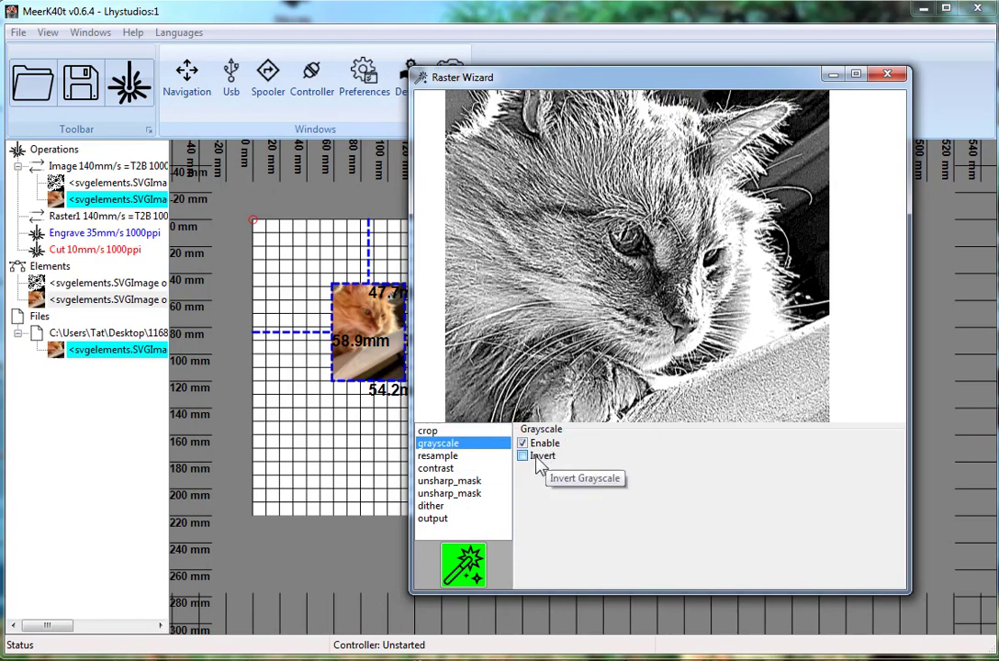
click(522, 456)
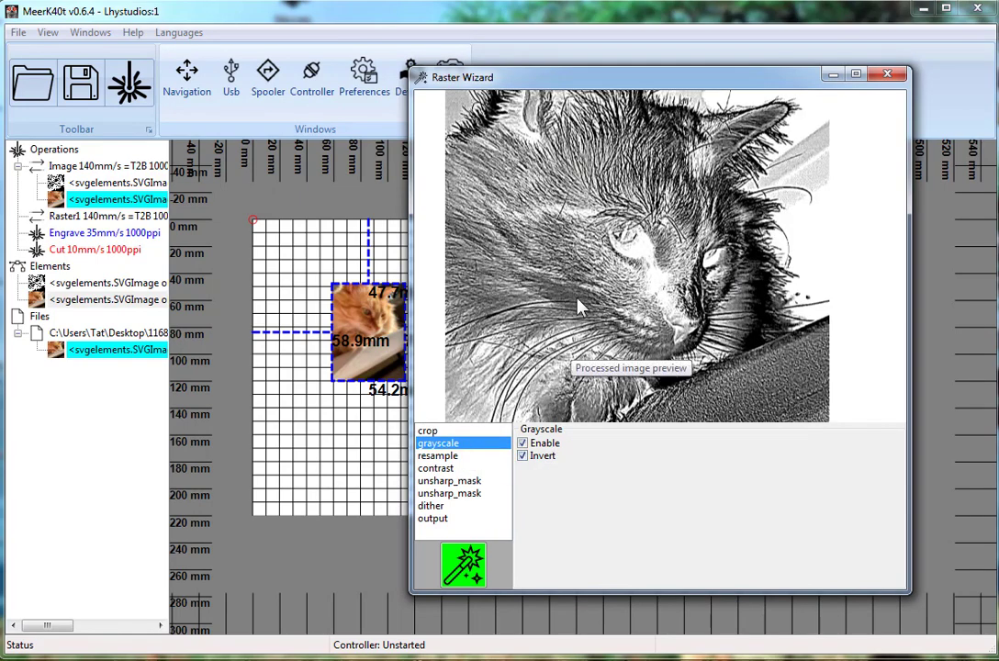
click(542, 456)
Review the resample settings and compare the preview with the contrast operation disabled and enabled
click(441, 457)
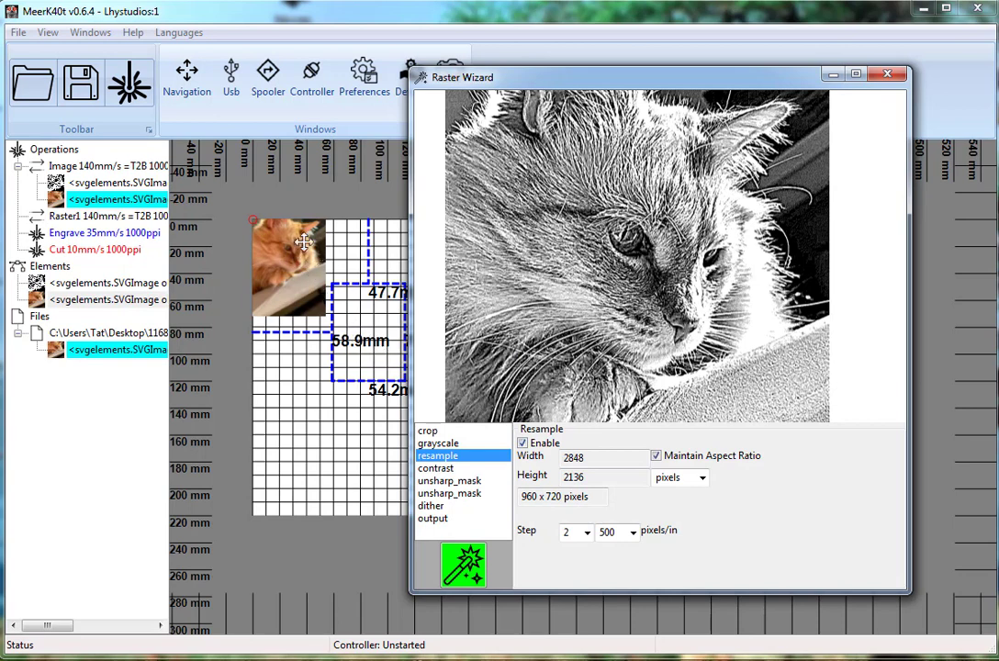
click(450, 470)
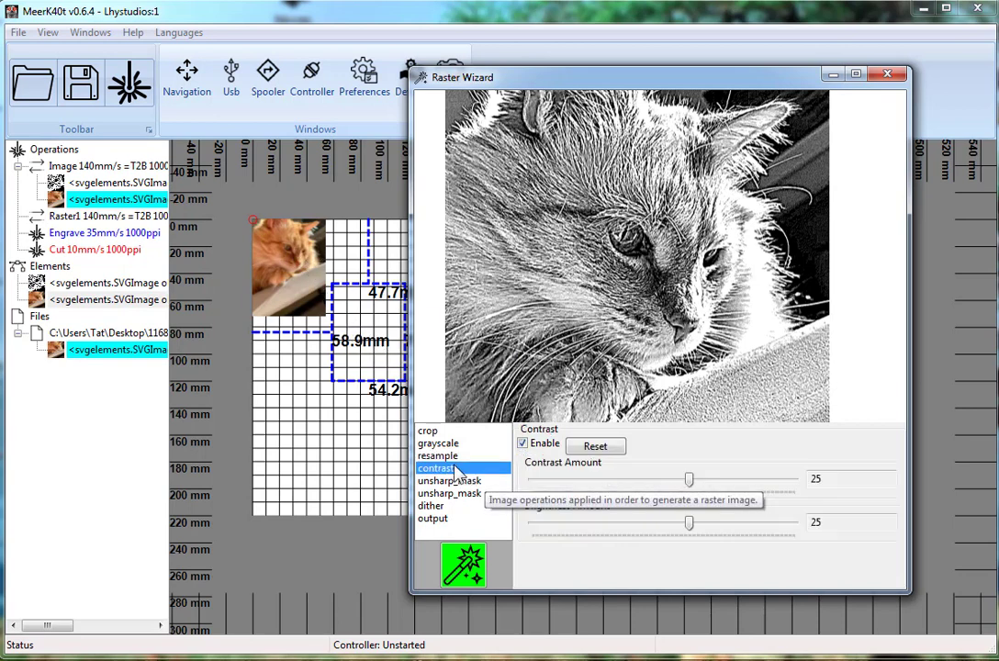
click(523, 443)
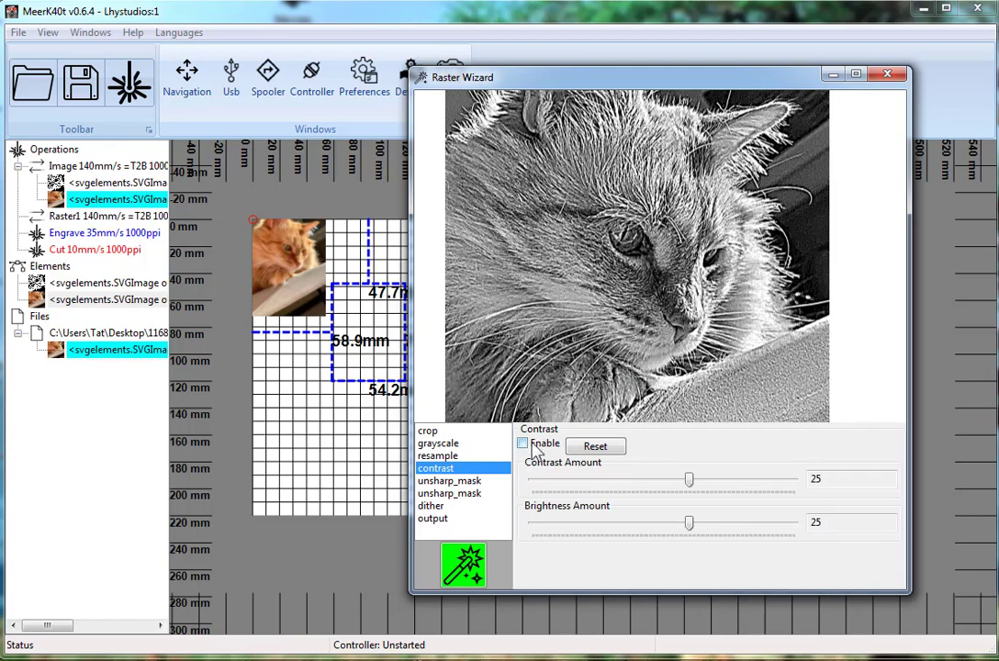
click(535, 447)
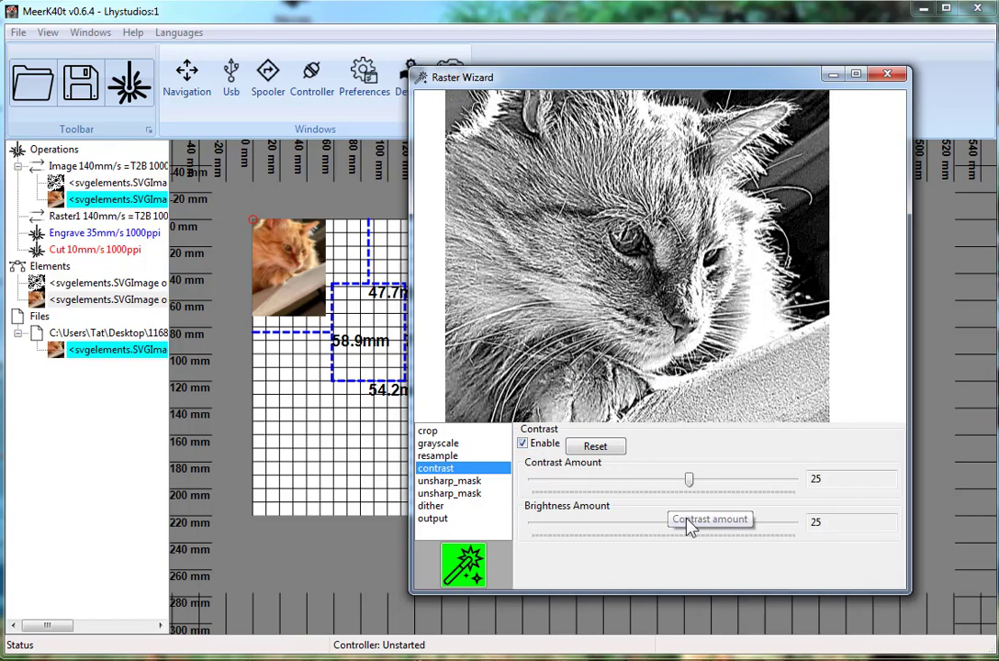
Raise the brightness amount to 79 and inspect the fur detail in the preview
drag(689, 523, 744, 524)
scroll(698, 199, up, 6)
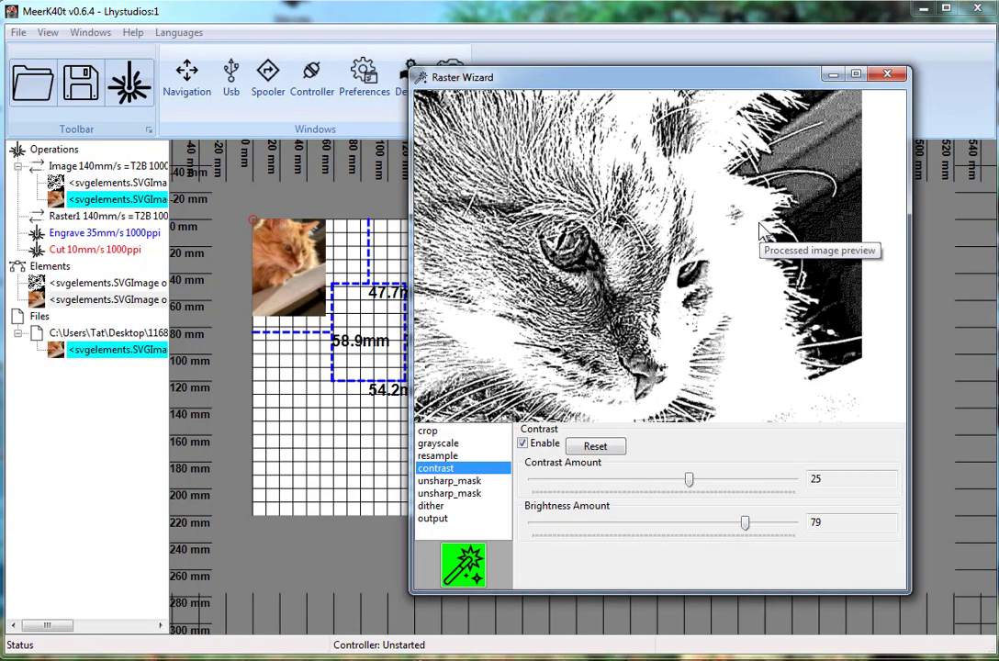
scroll(732, 188, up, 4)
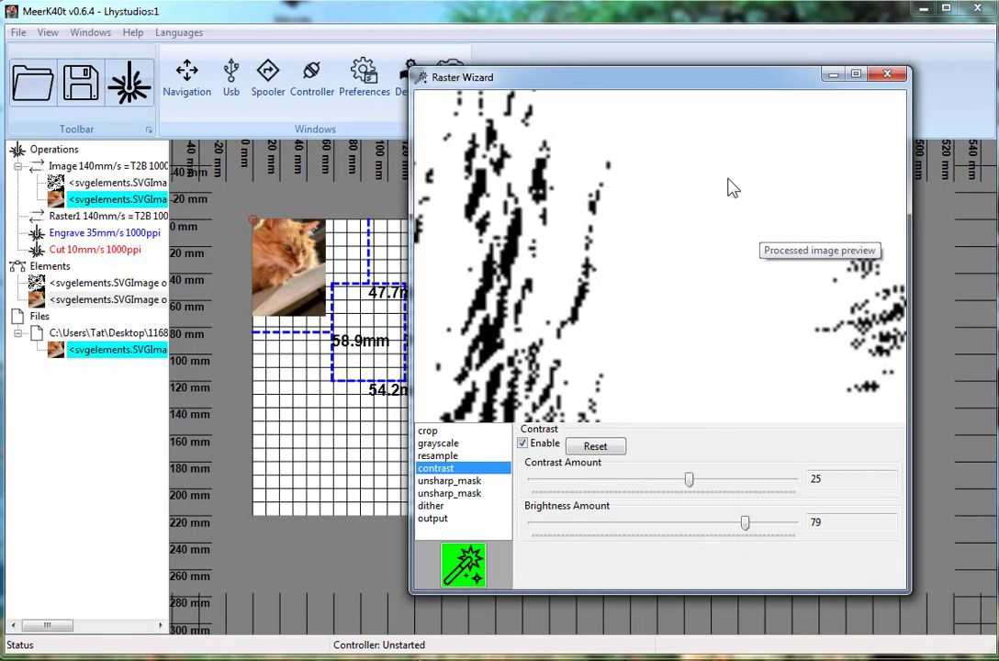
scroll(717, 180, down, 8)
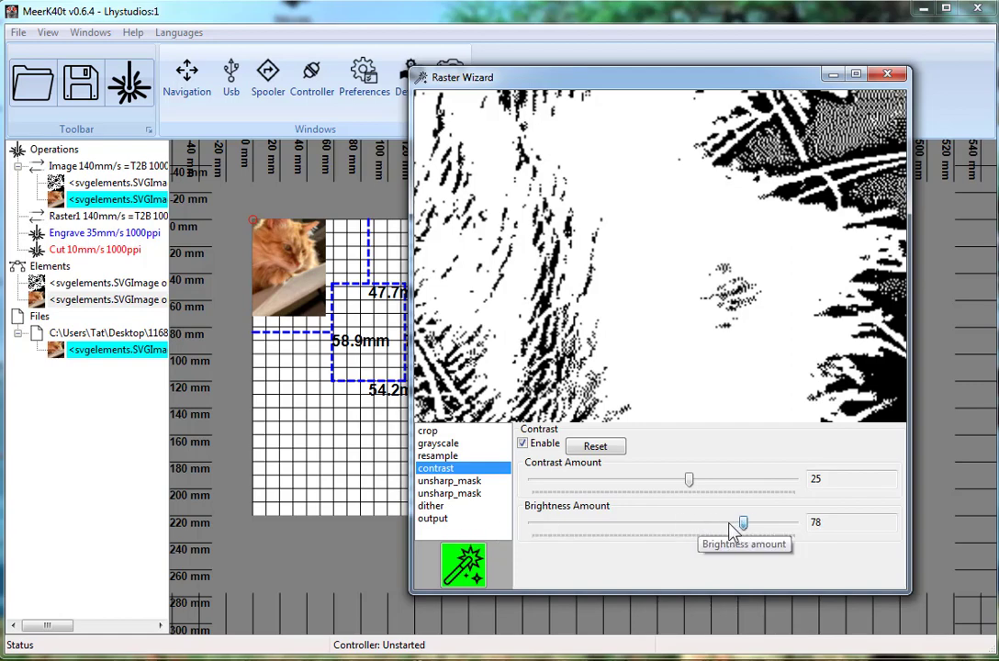
Lower the brightness amount to 14 and inspect the whiskers and light fur in the preview
drag(743, 526, 677, 534)
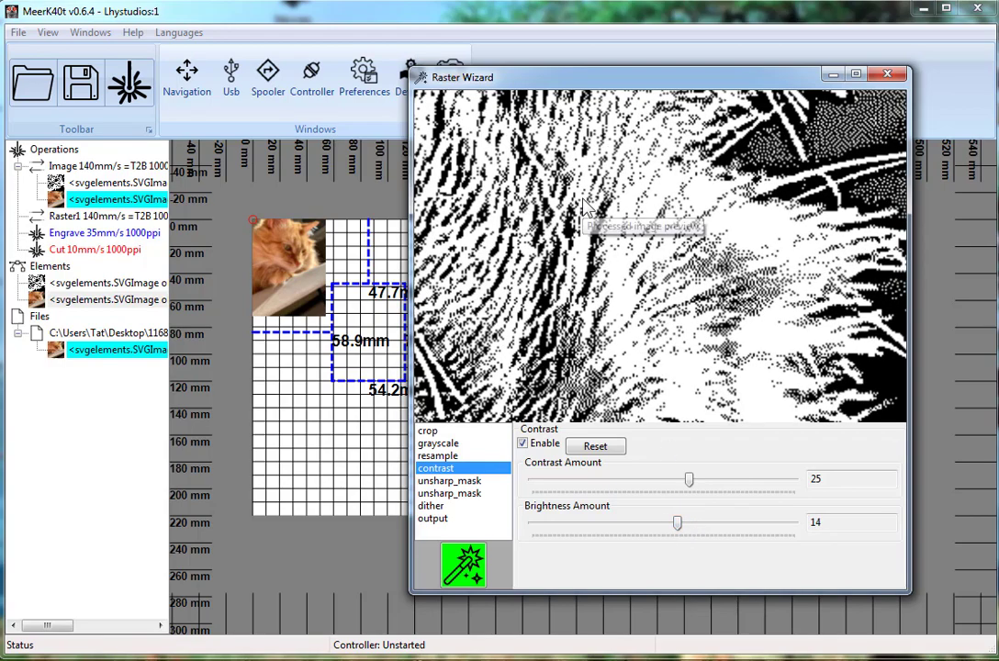
scroll(581, 211, down, 3)
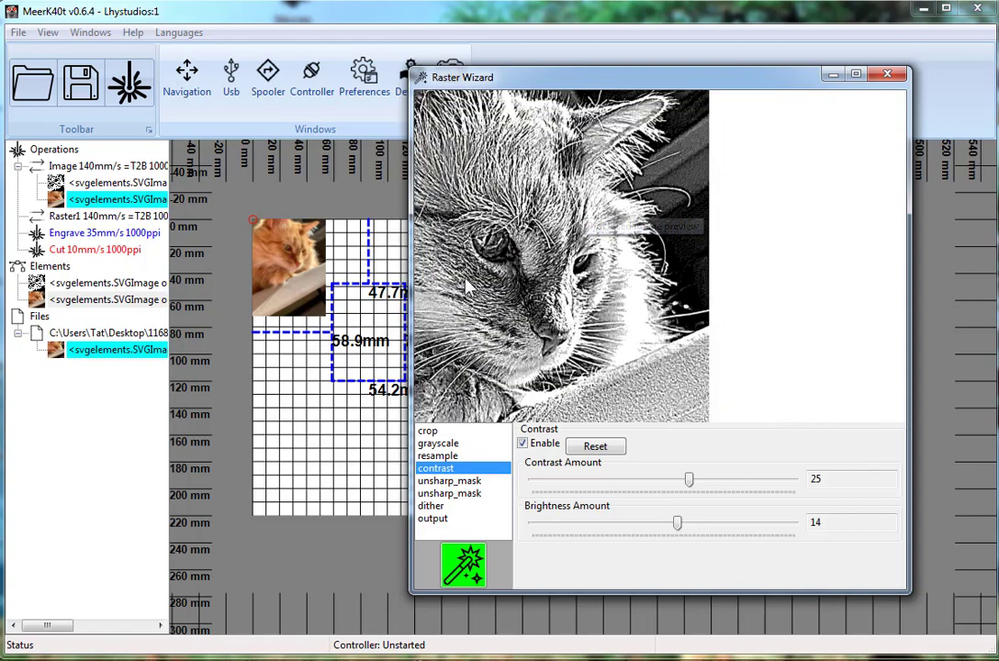
scroll(554, 197, up, 1)
scroll(643, 198, up, 4)
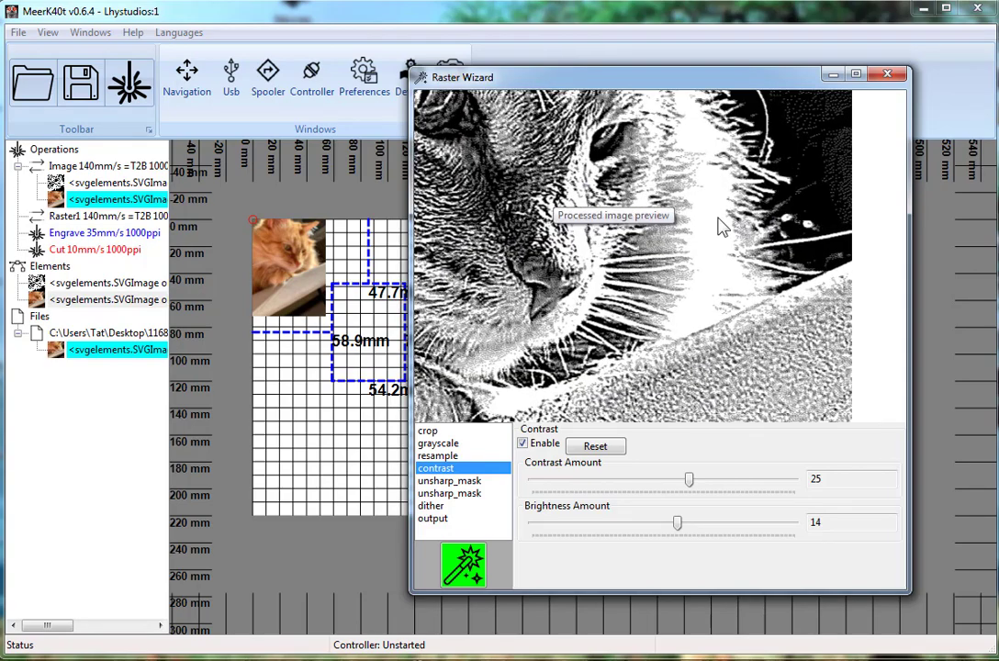
scroll(718, 225, up, 3)
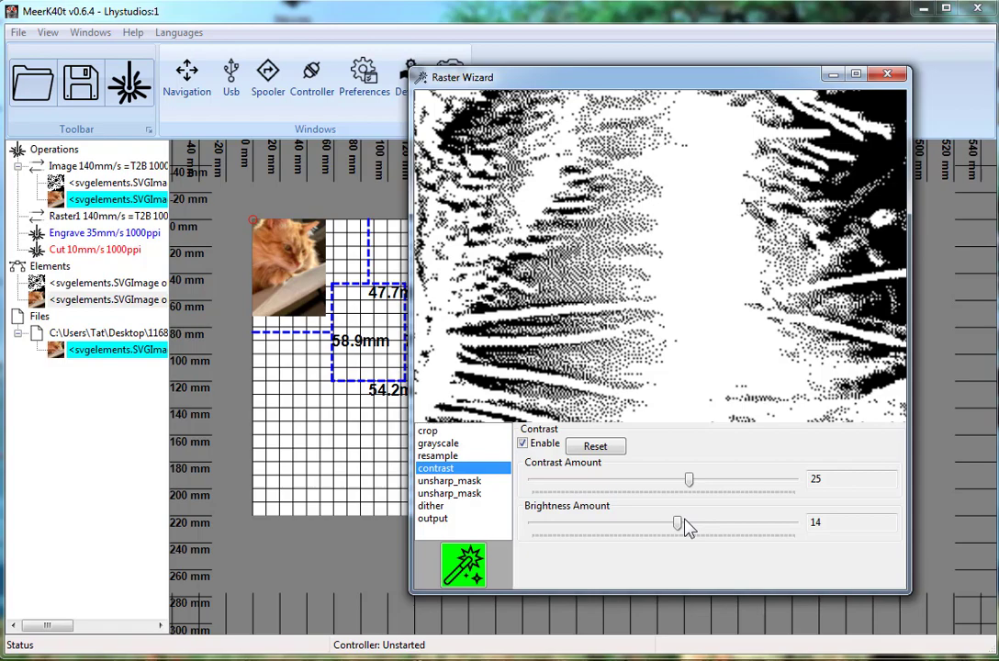
Set the brightness amount to -6 and check the whole face in the preview
drag(678, 523, 659, 531)
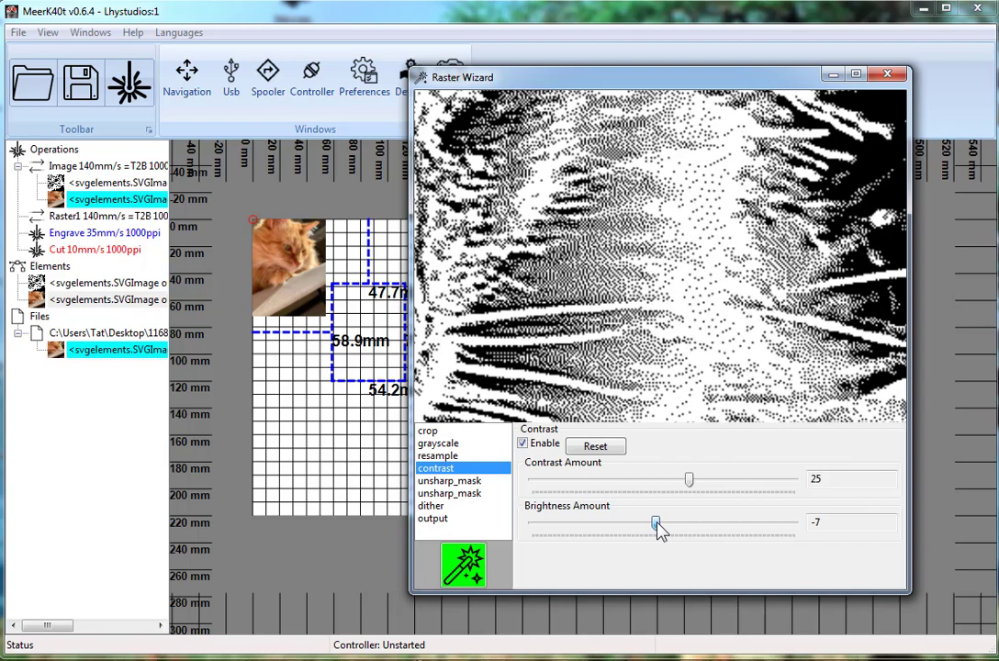
scroll(496, 284, down, 5)
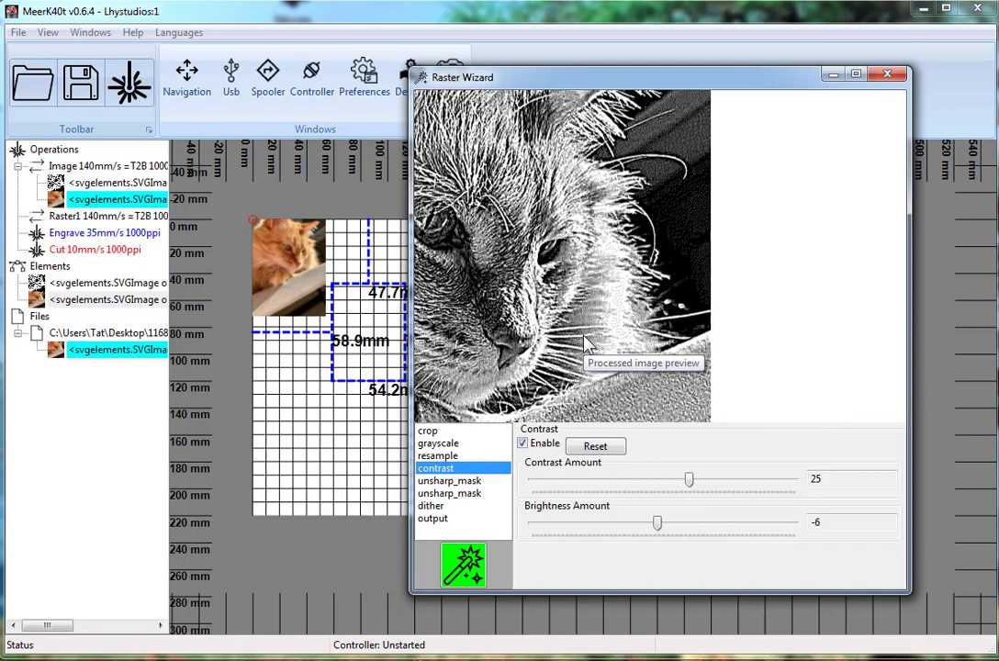
scroll(501, 285, up, 3)
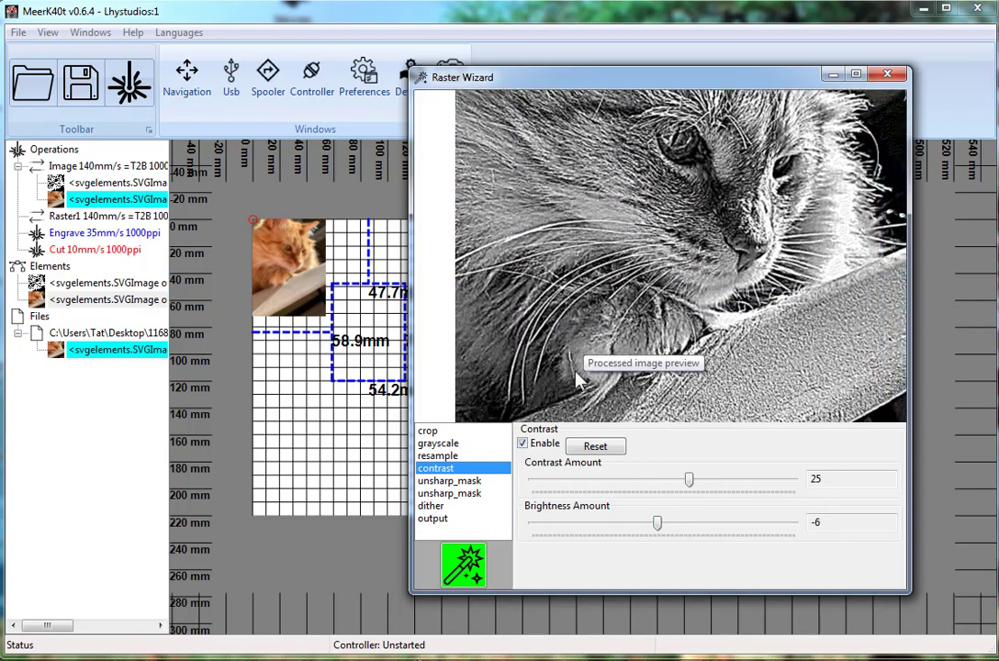
Set the resample step to 5, giving 200 pixels/in
click(440, 444)
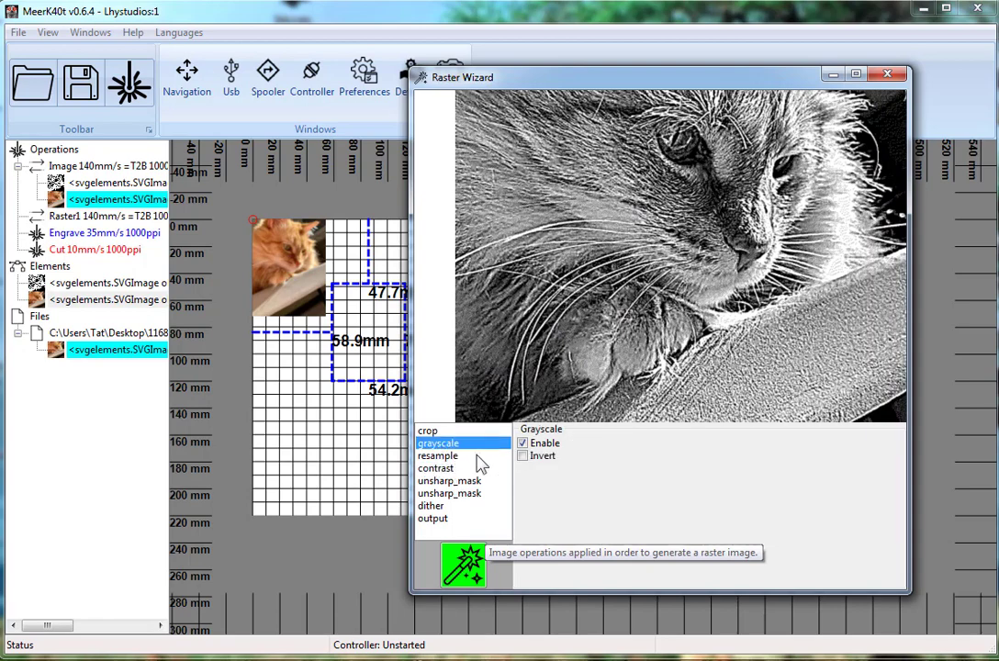
click(455, 457)
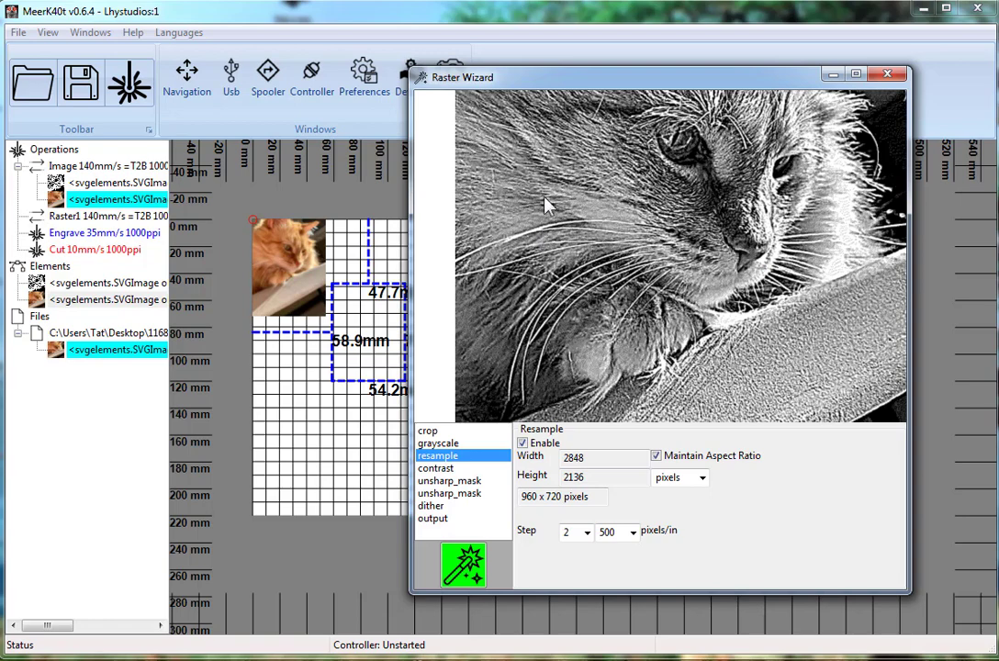
click(587, 534)
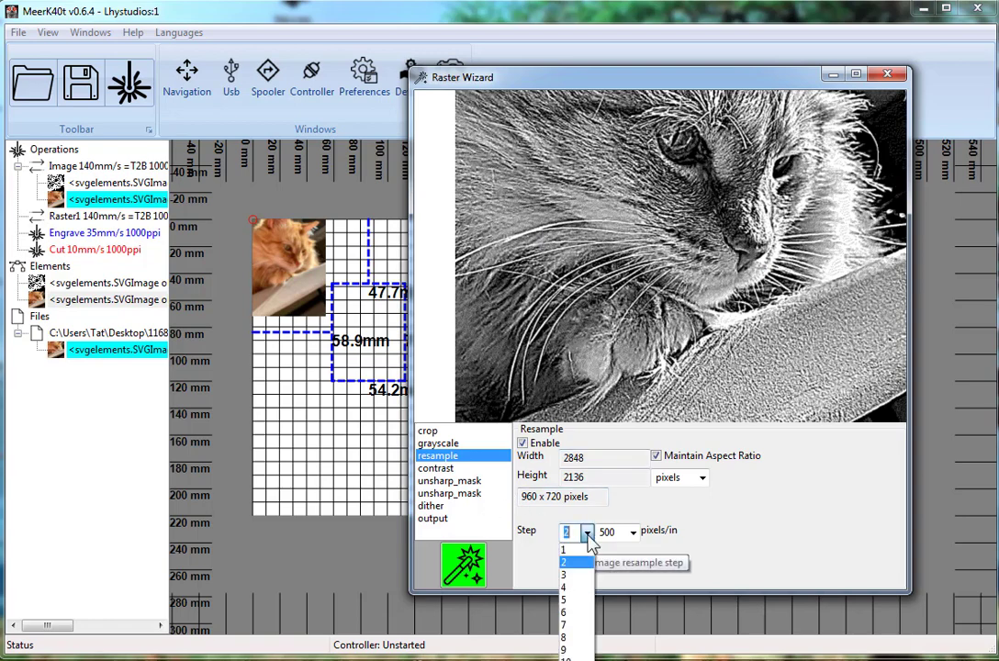
click(575, 601)
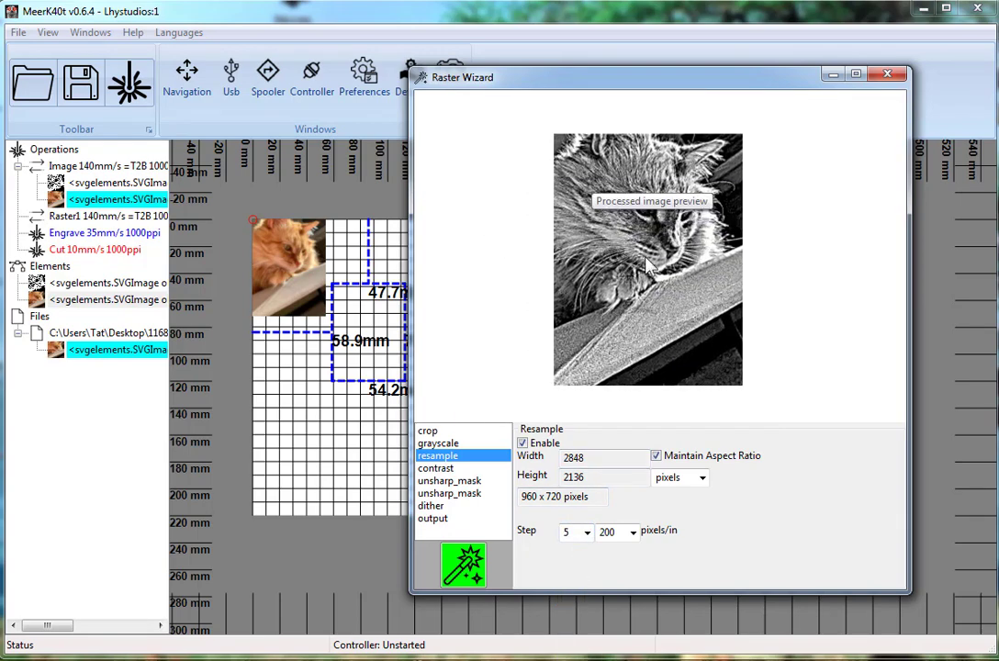
Inspect the eye detail in the preview and set the resample step to 3, giving 333 pixels/in
scroll(643, 198, up, 8)
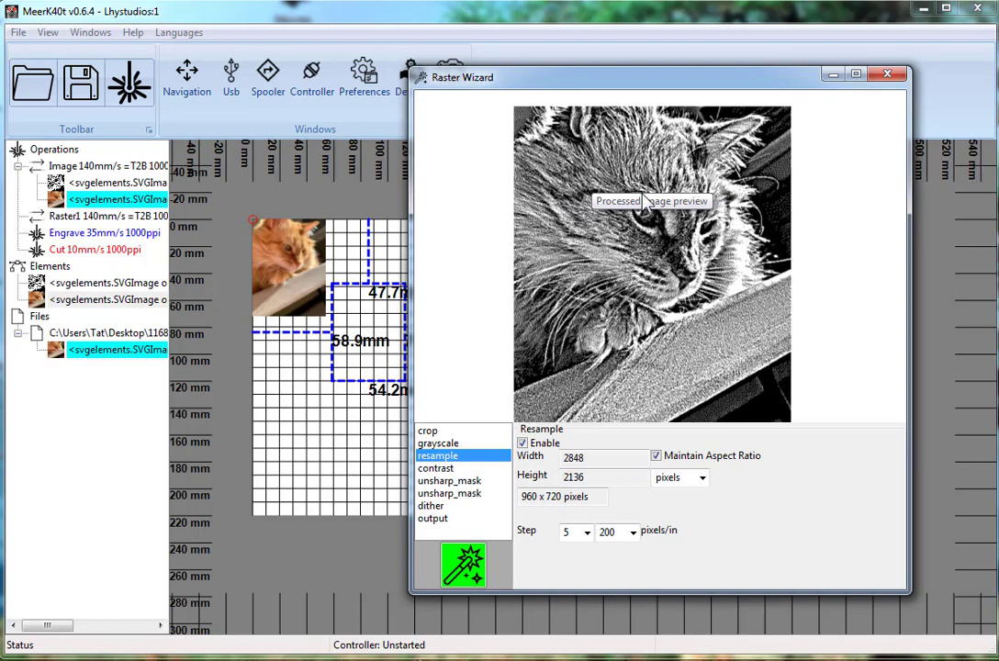
scroll(653, 191, up, 4)
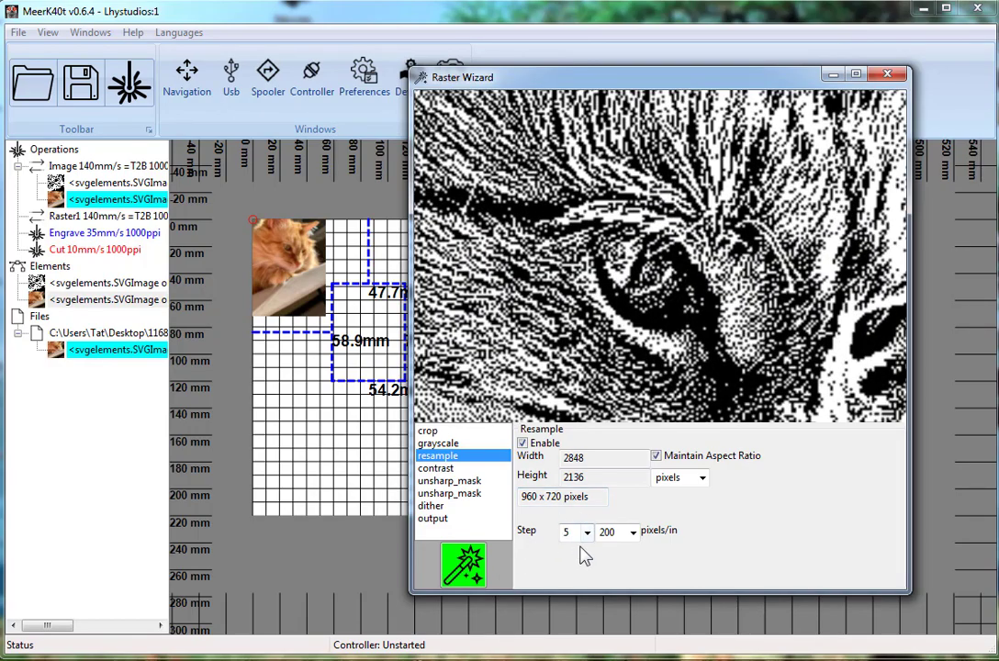
scroll(551, 160, down, 1)
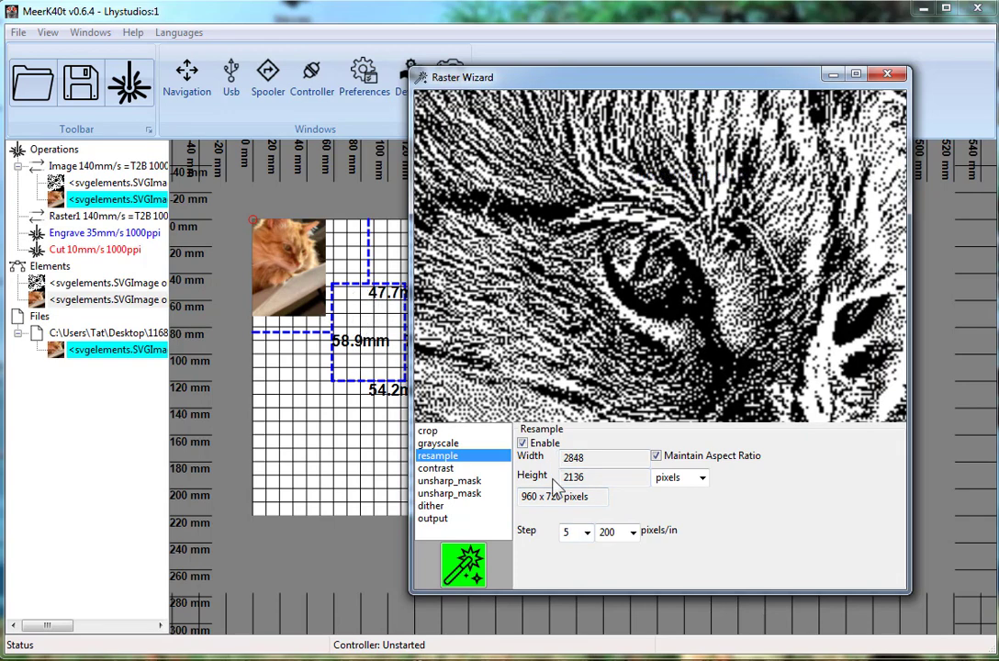
click(574, 532)
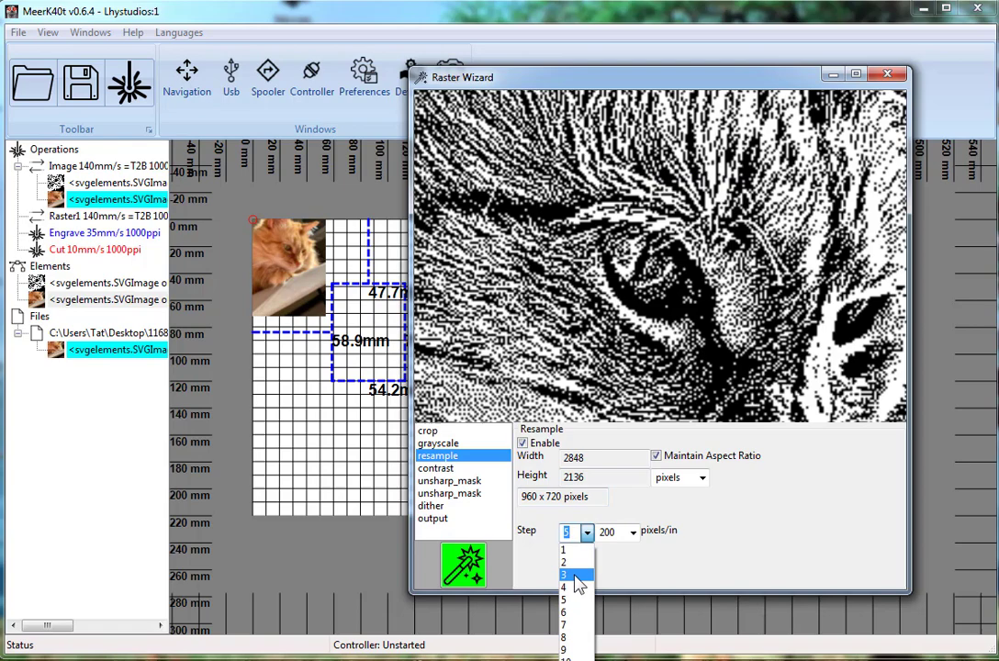
click(576, 576)
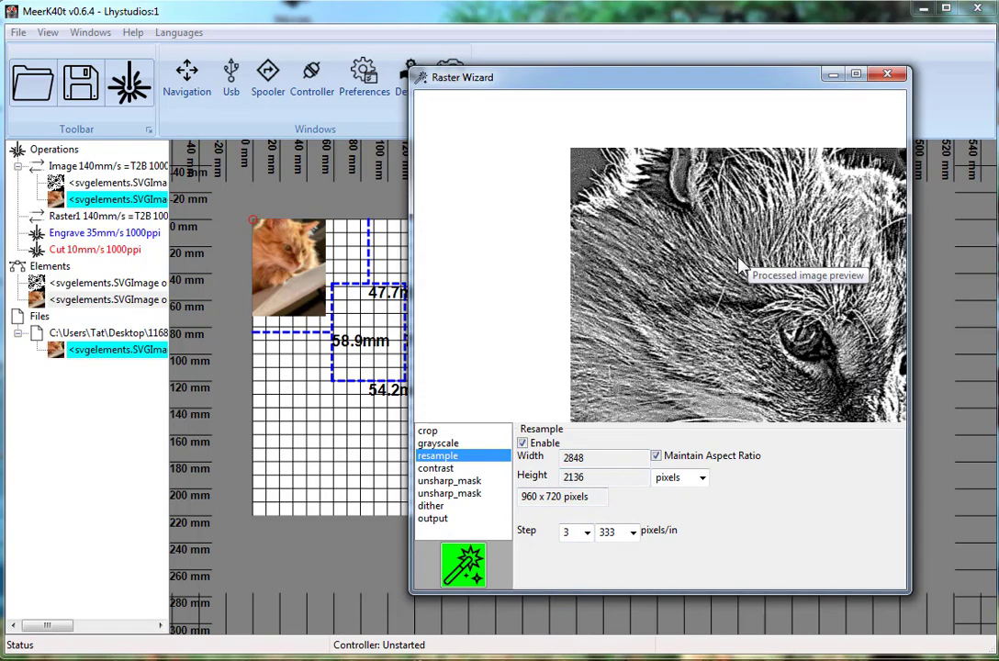
scroll(740, 267, down, 2)
drag(713, 285, 654, 260)
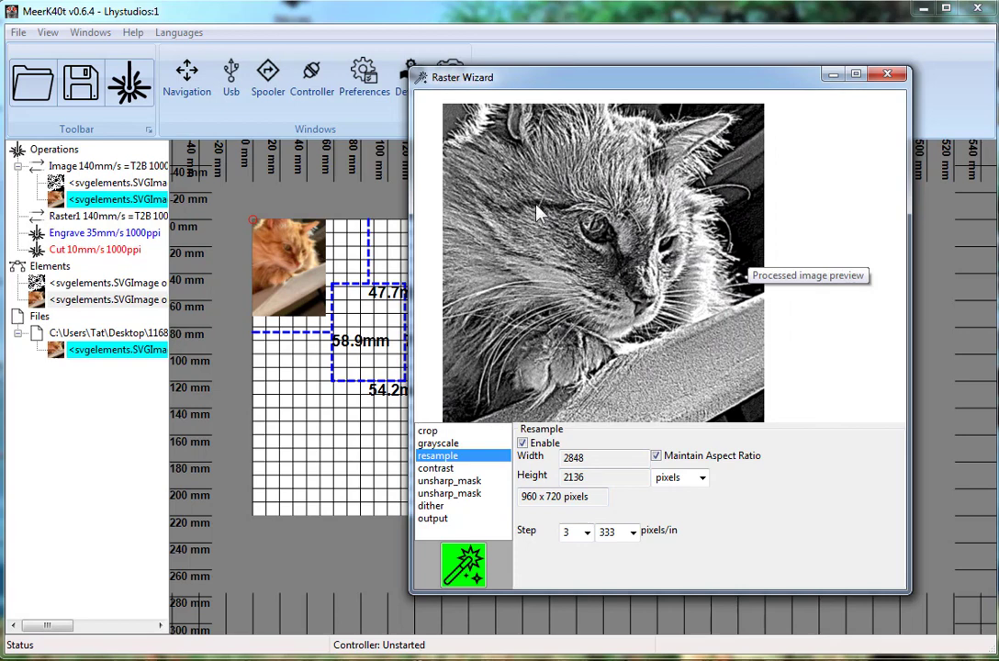
Set the first unsharp mask's percent to 601, and try toggling the second unsharp mask and the dithering
click(445, 480)
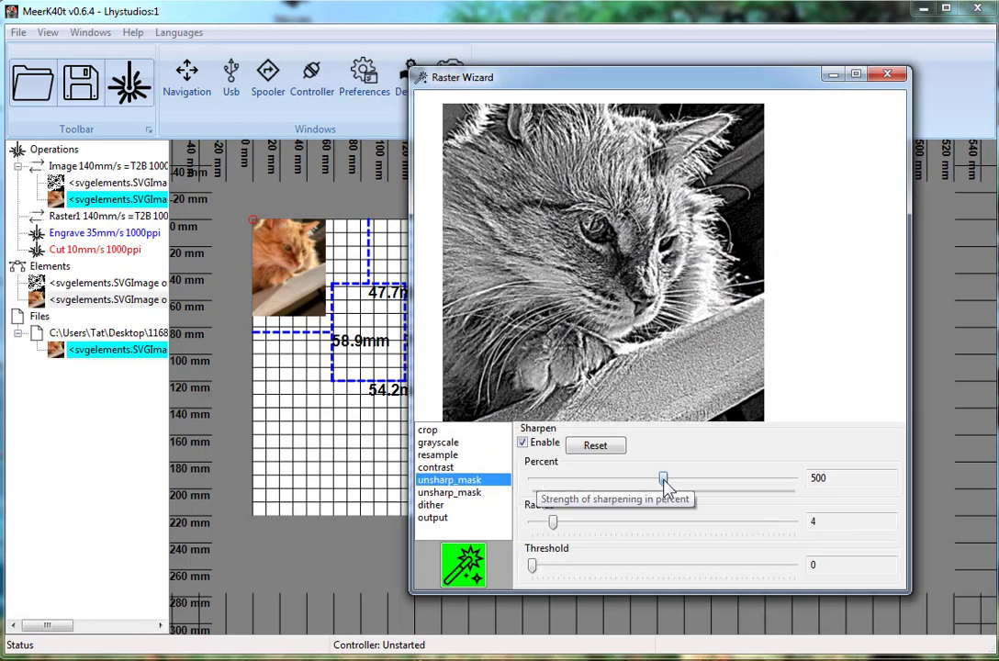
drag(665, 487, 715, 480)
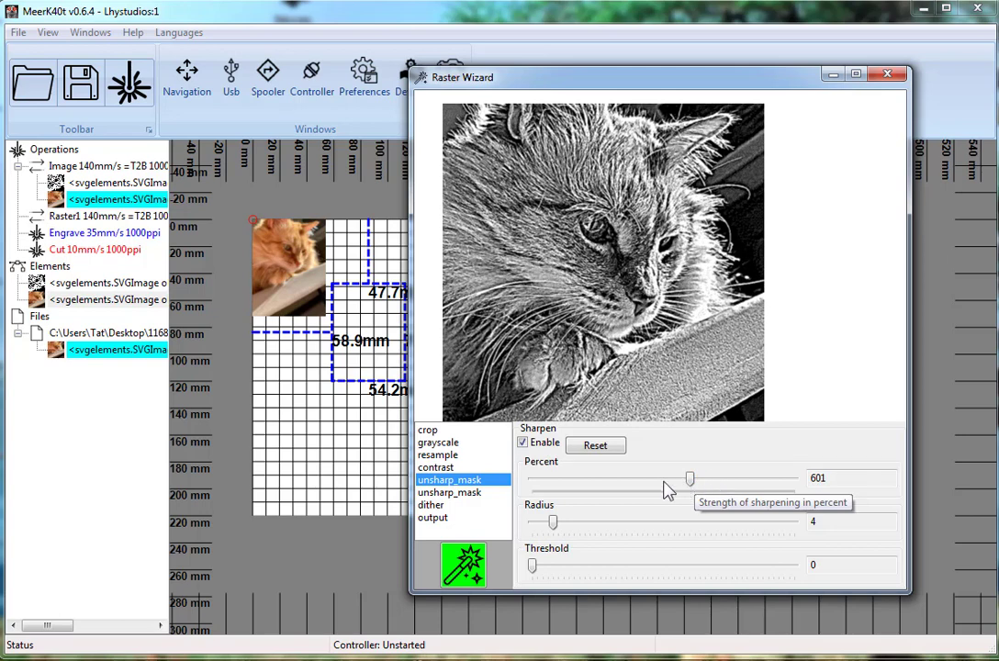
click(450, 492)
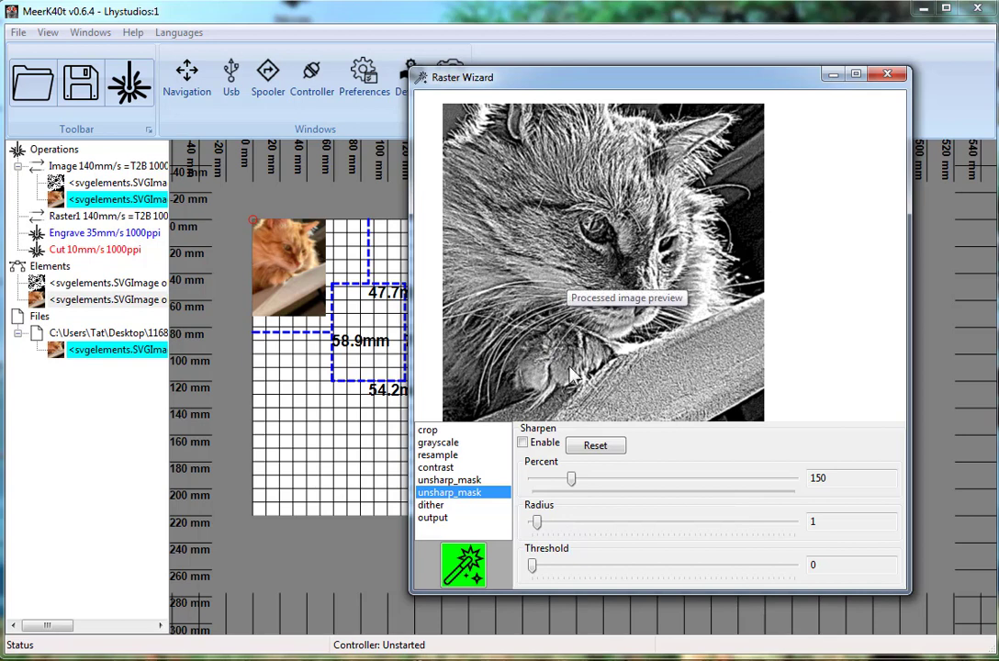
click(526, 443)
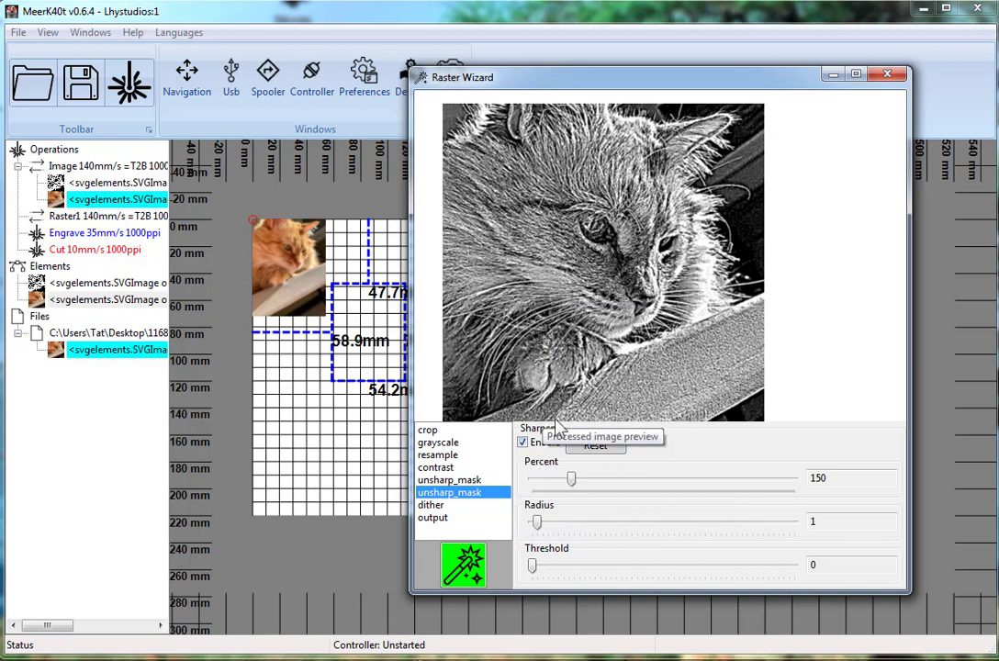
click(523, 443)
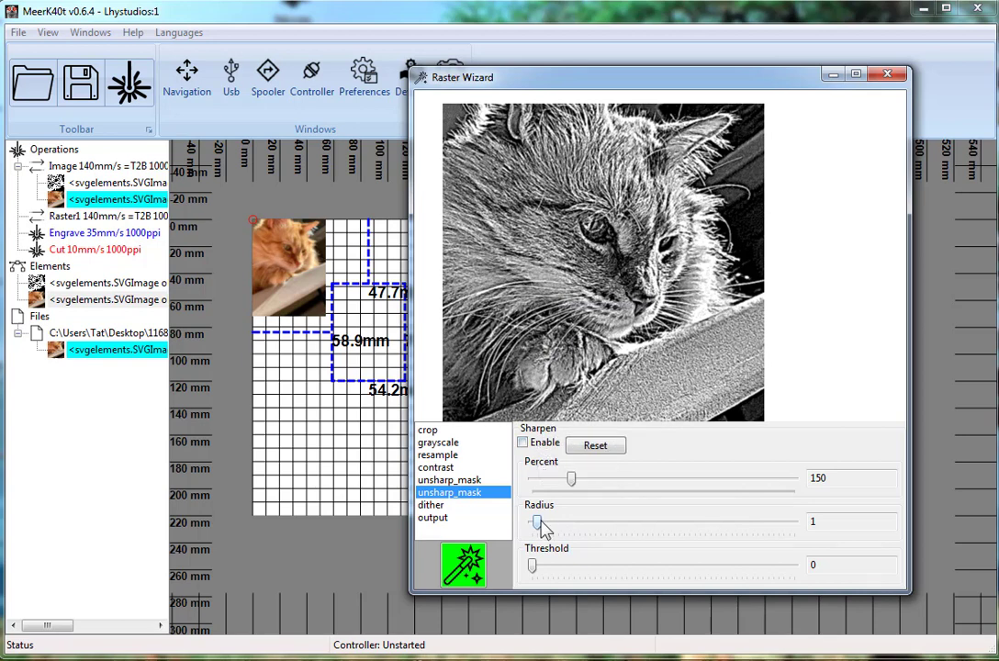
click(504, 506)
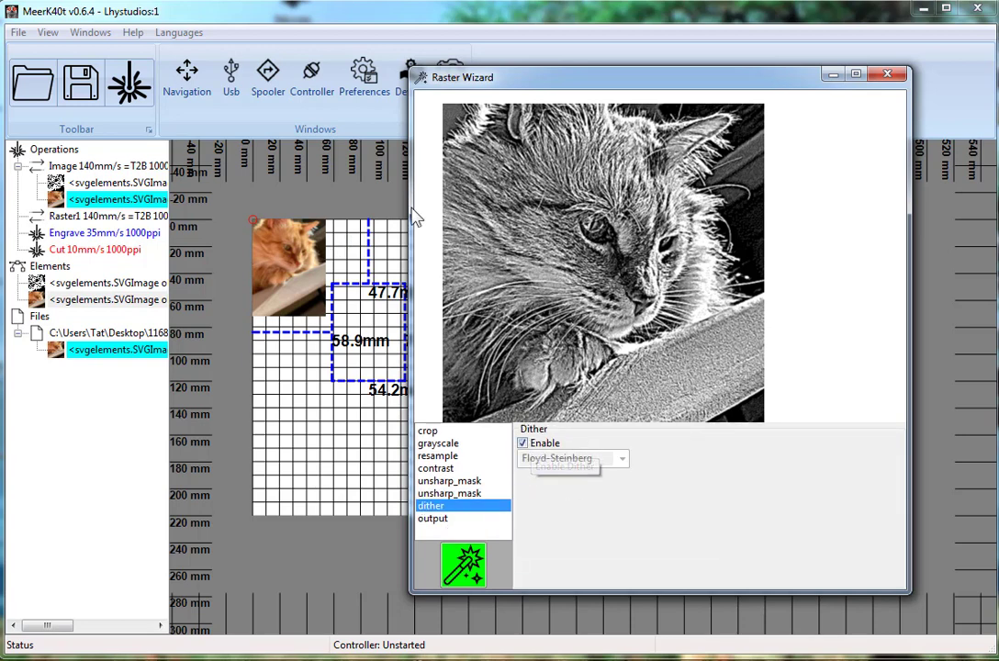
click(549, 445)
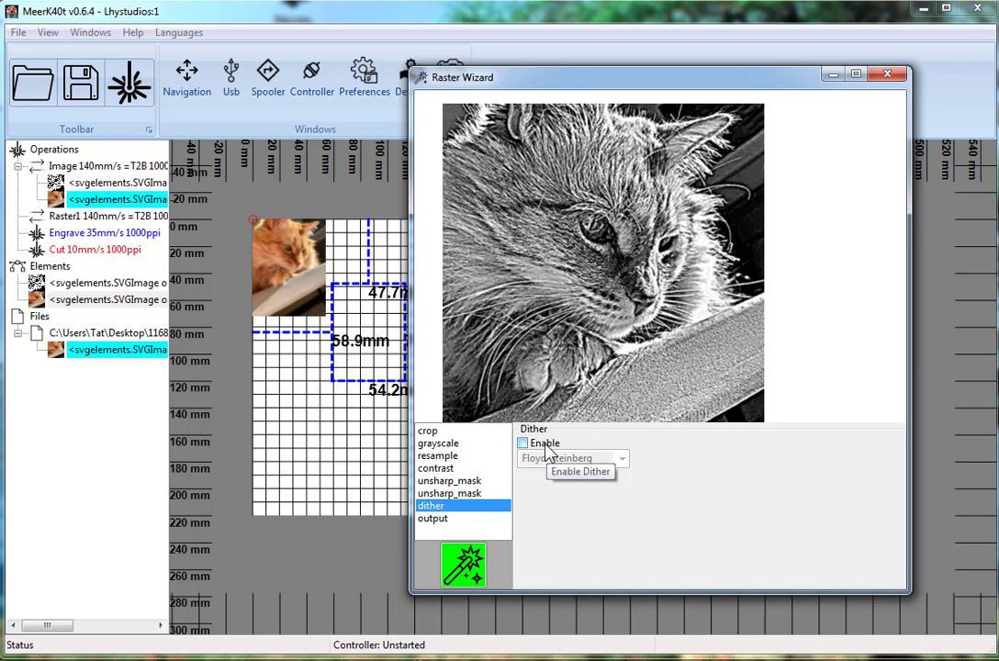
Apply the Stipo raster script and inspect the cat's eye, face and paw in the processed preview
right_click(561, 206)
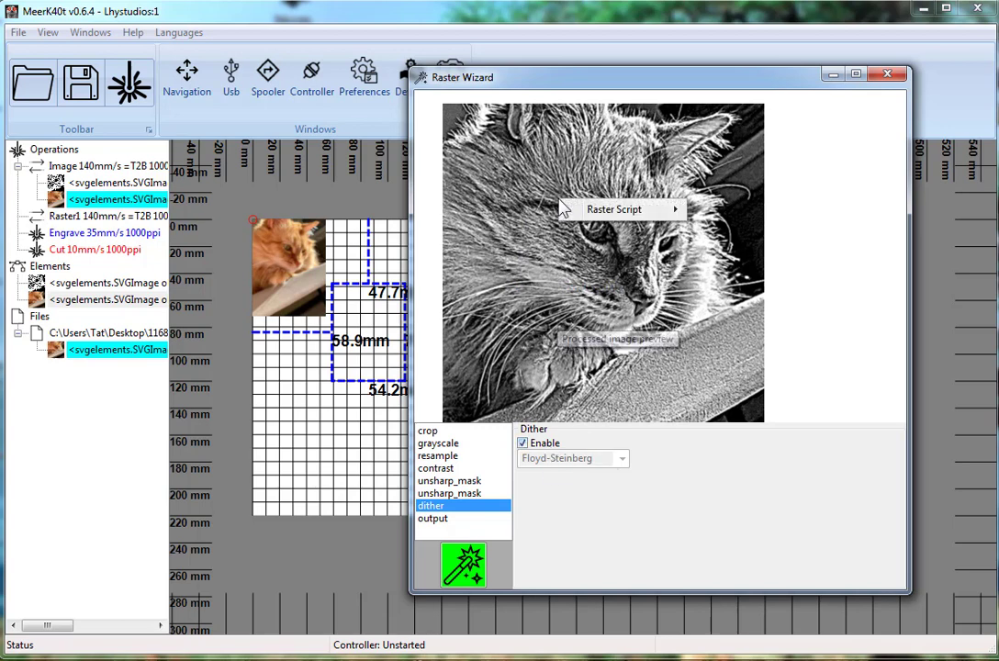
mouse_move(630, 211)
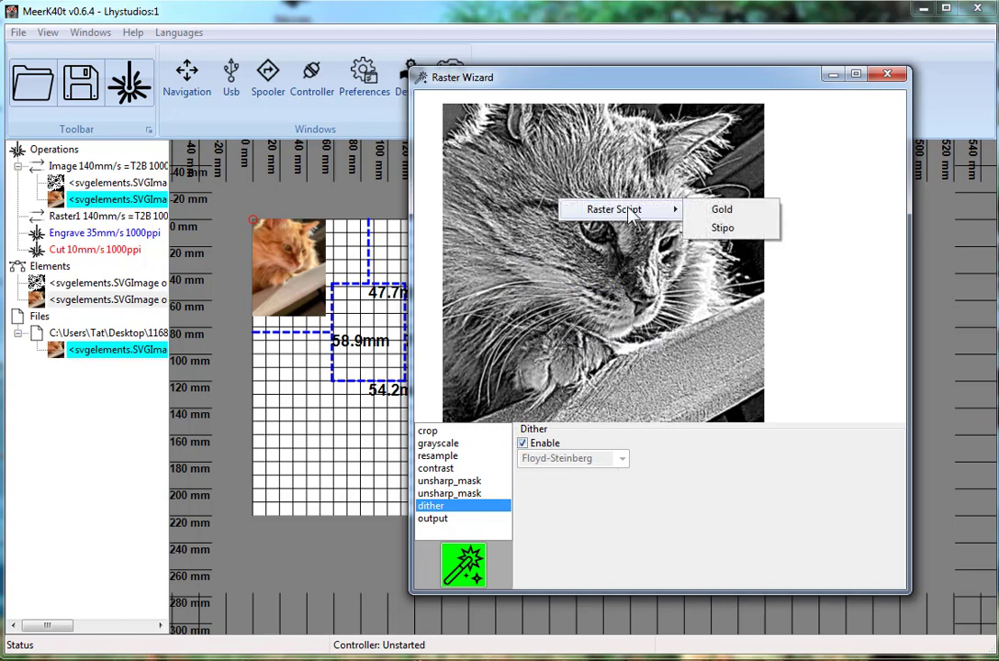
click(727, 231)
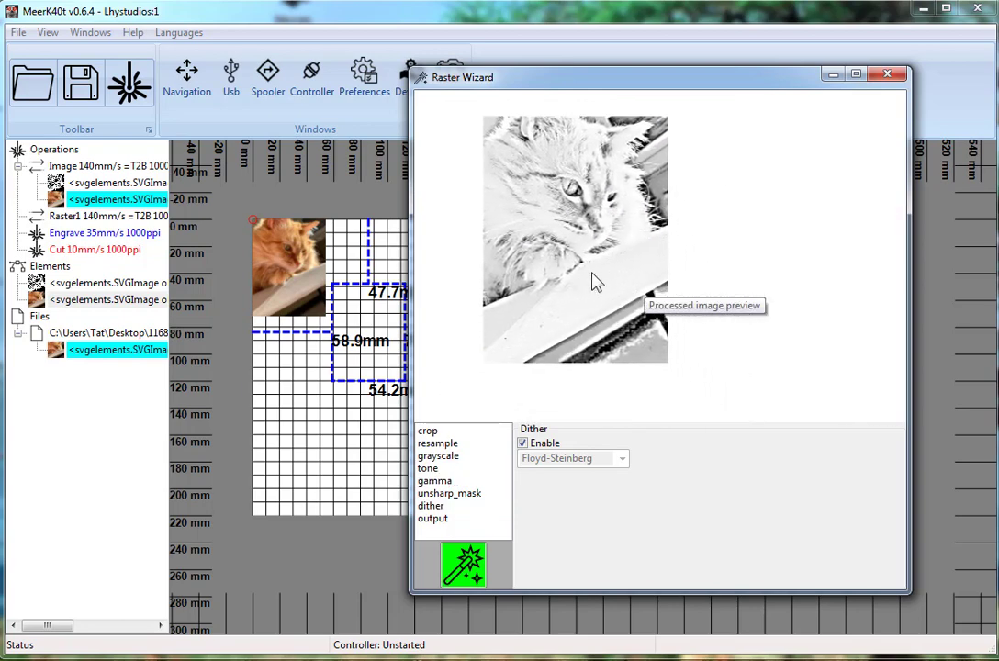
scroll(592, 267, up, 4)
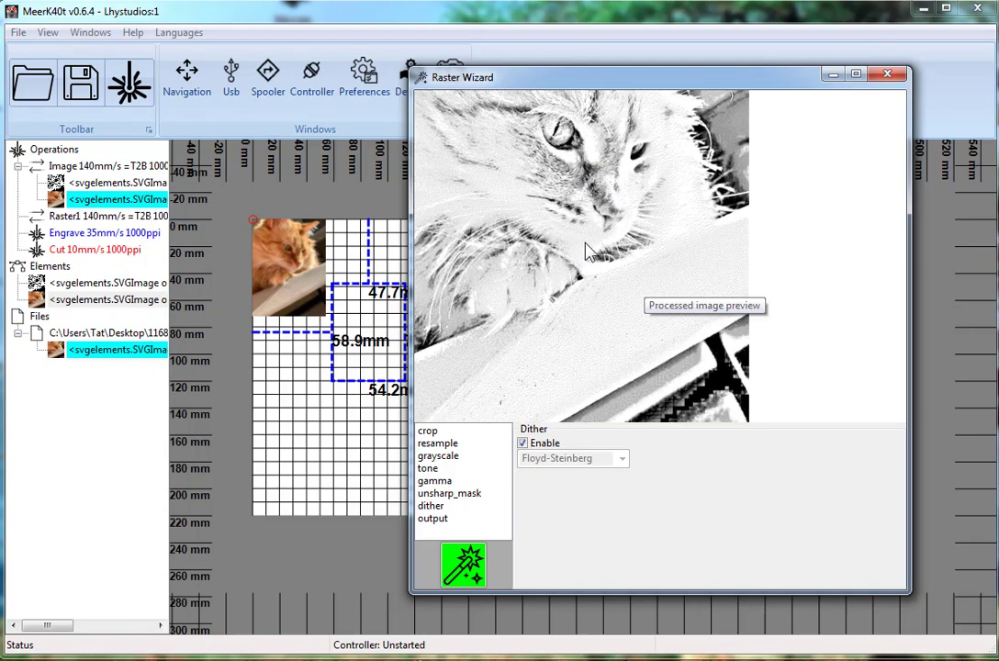
scroll(593, 235, up, 2)
drag(566, 152, 575, 286)
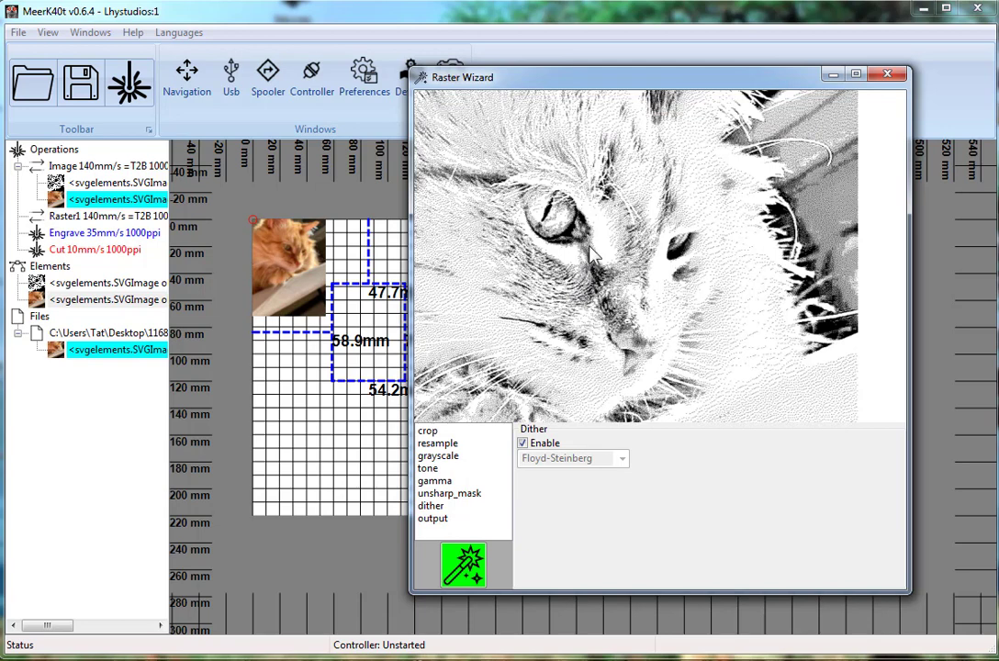
drag(590, 254, 670, 300)
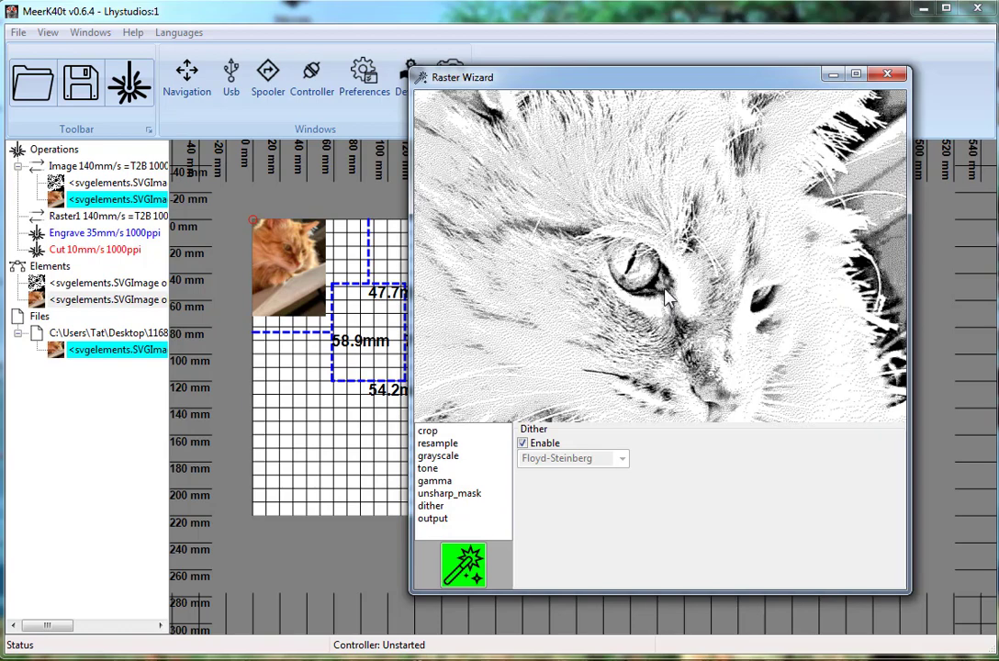
scroll(665, 296, down, 2)
drag(696, 370, 598, 246)
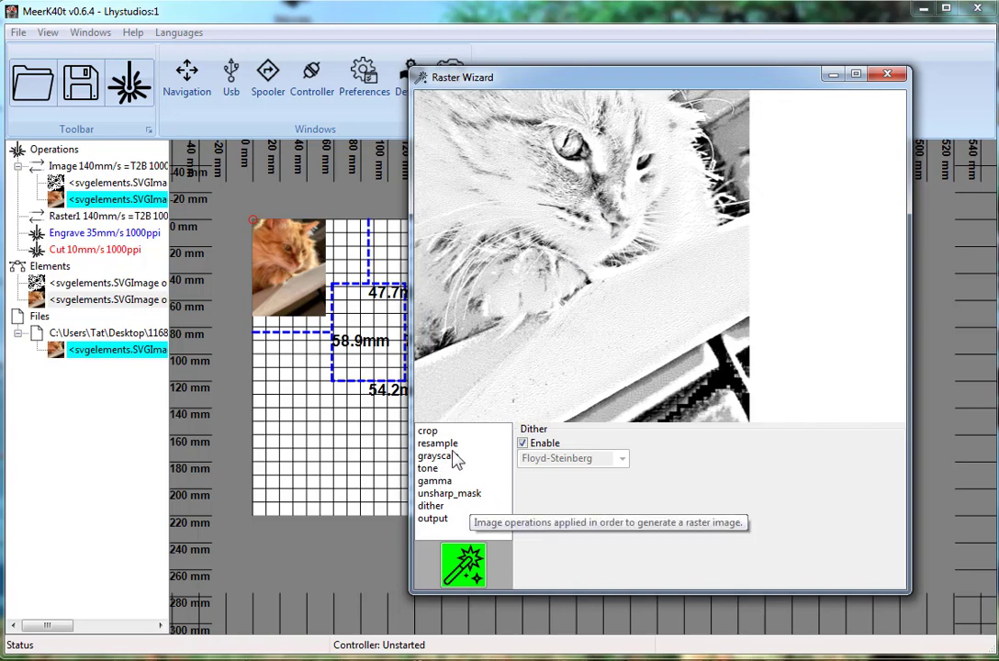
Reshape the tone curve, trying a straight diagonal before bowing it upward through the midtones
click(456, 457)
click(462, 469)
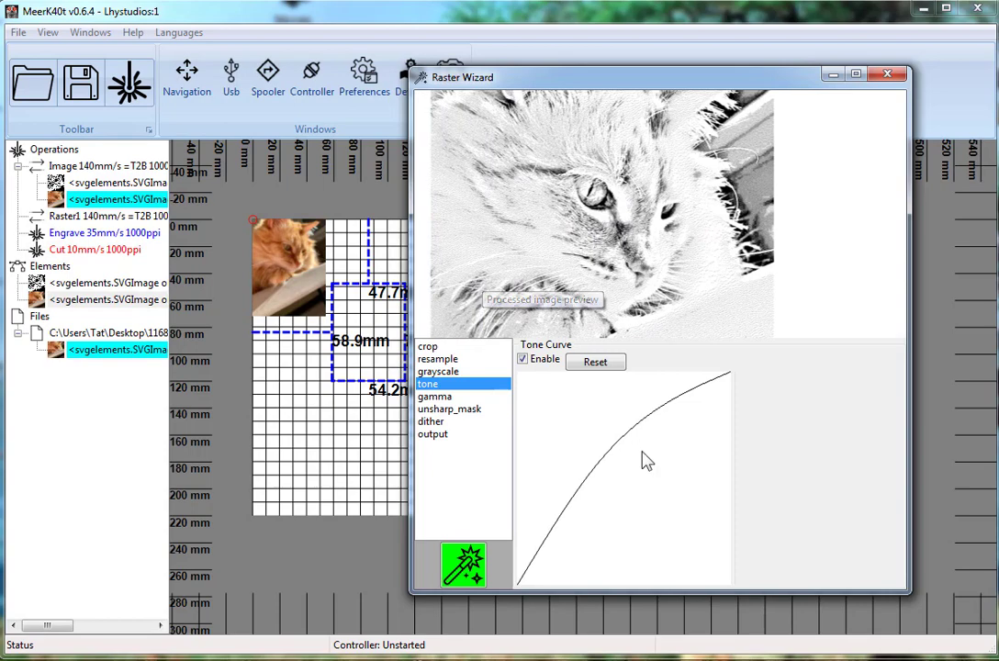
drag(614, 459, 630, 421)
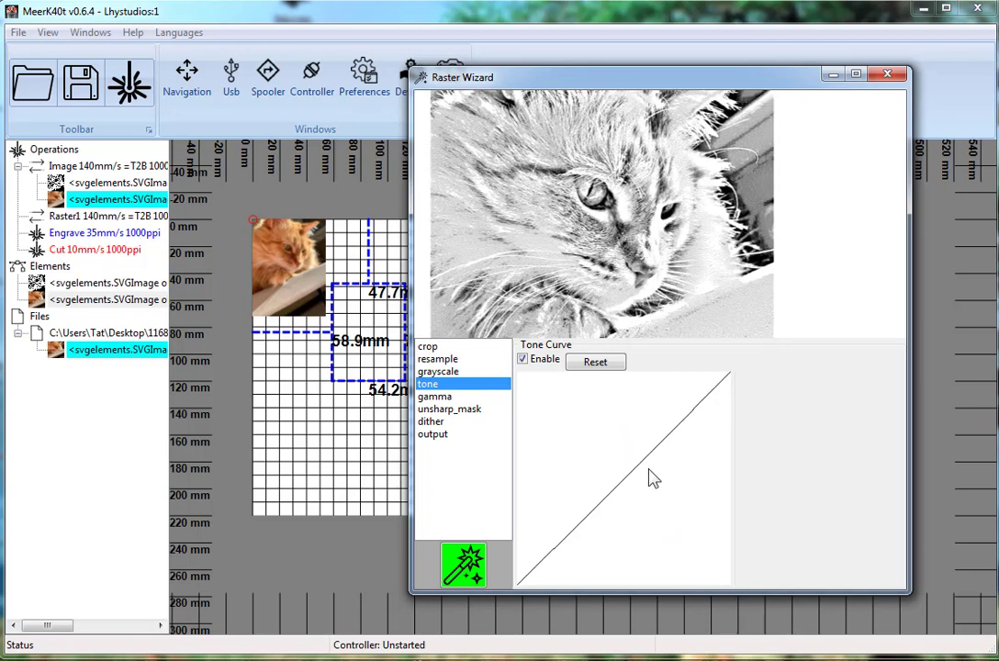
drag(607, 460, 572, 505)
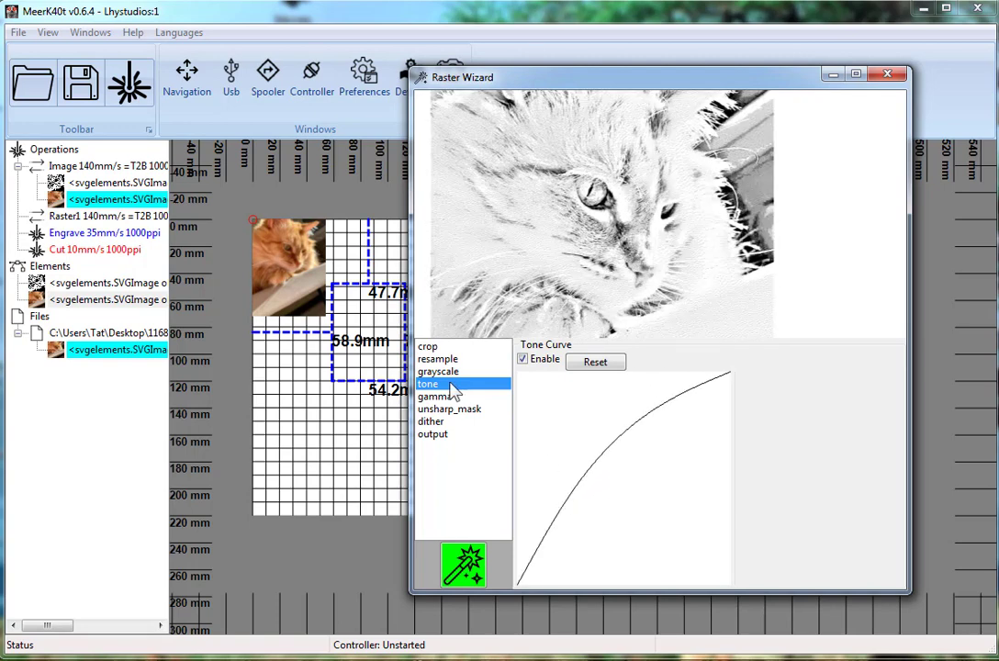
Set the gamma factor to 0.76 and apply the wizard's raster operations to the cat image
click(435, 398)
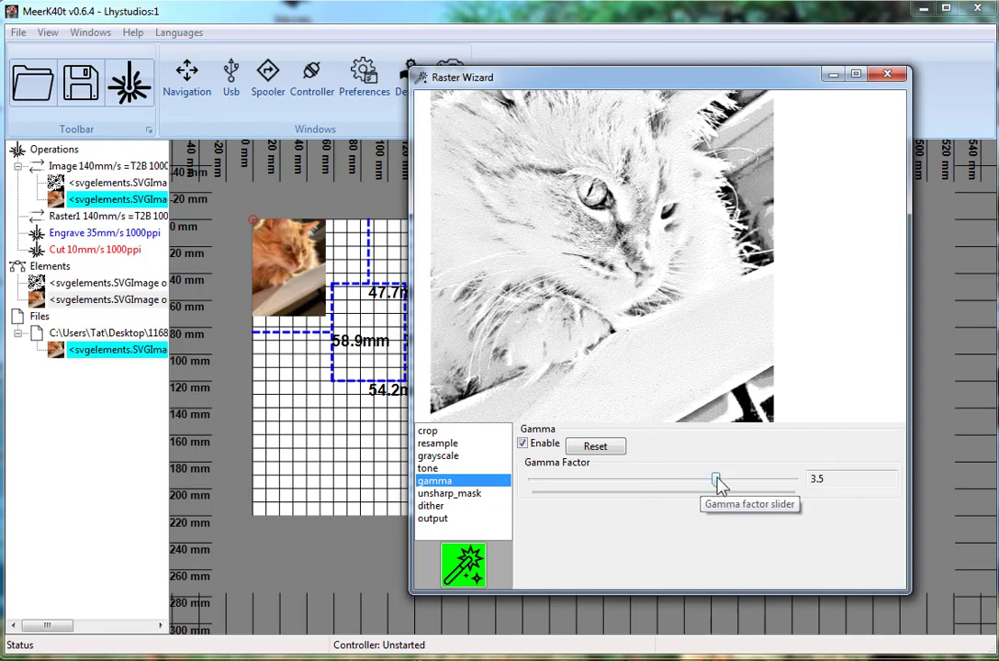
drag(670, 489, 576, 497)
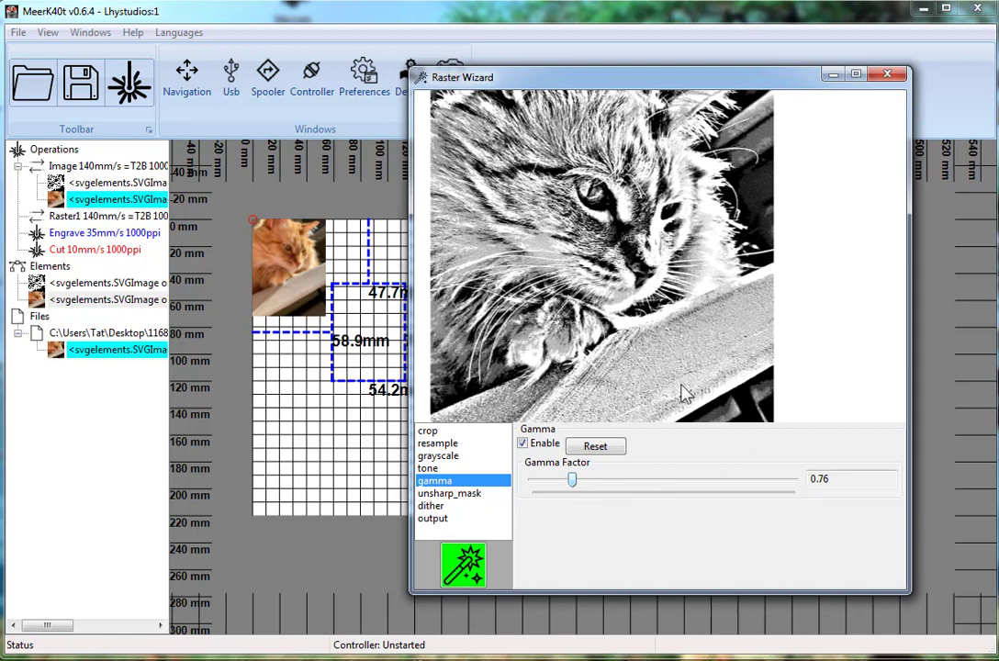
click(456, 496)
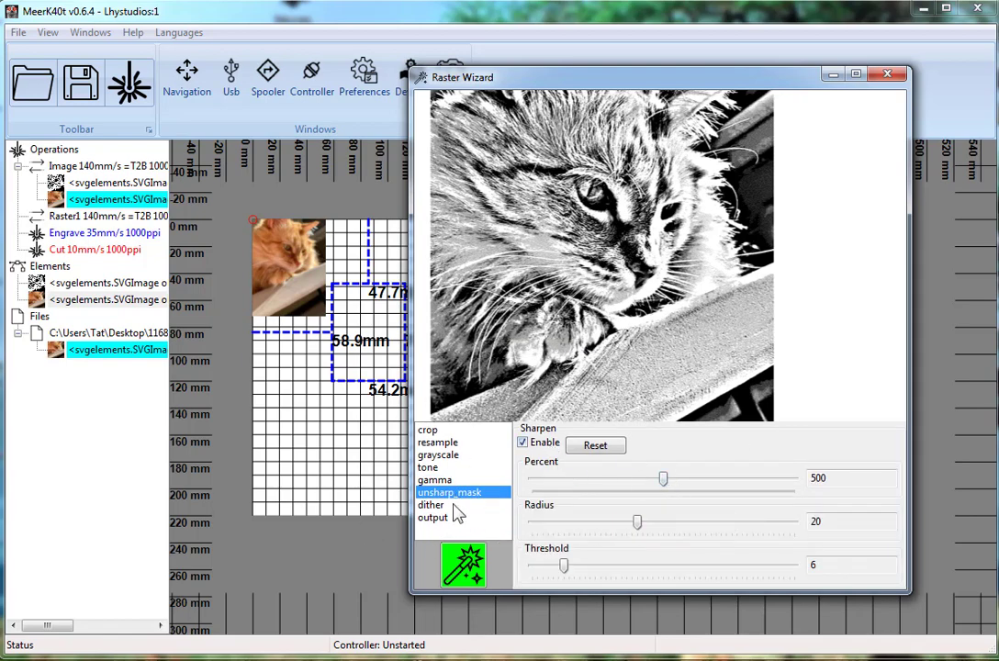
click(449, 507)
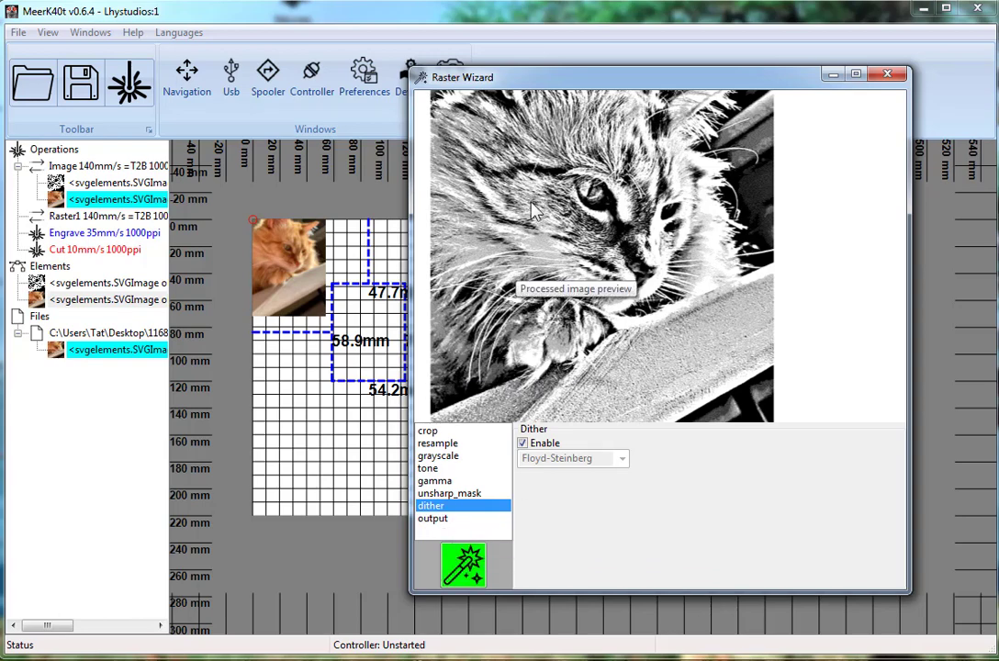
click(463, 564)
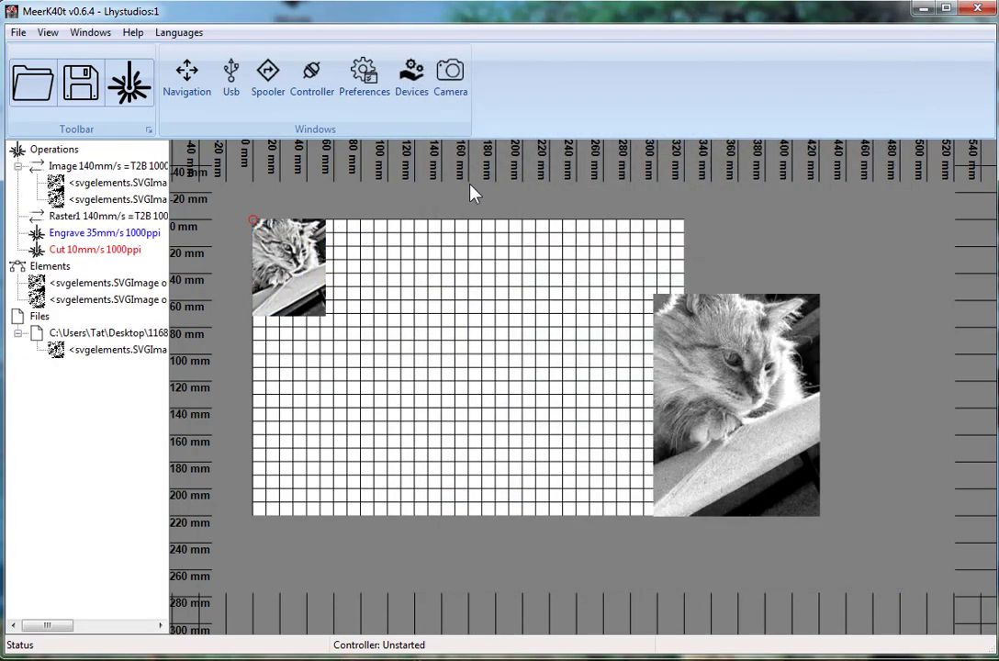
Move the small processed cat image to about 105 mm from the bed's left edge and 46.5 mm from its top
click(316, 263)
drag(315, 264, 457, 325)
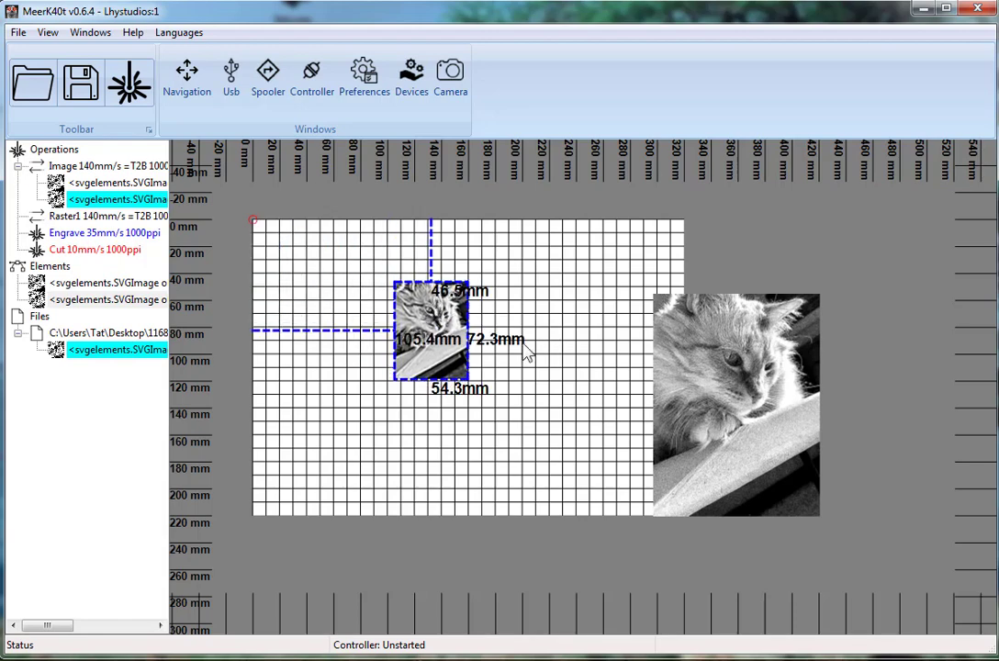
scroll(527, 354, up, 3)
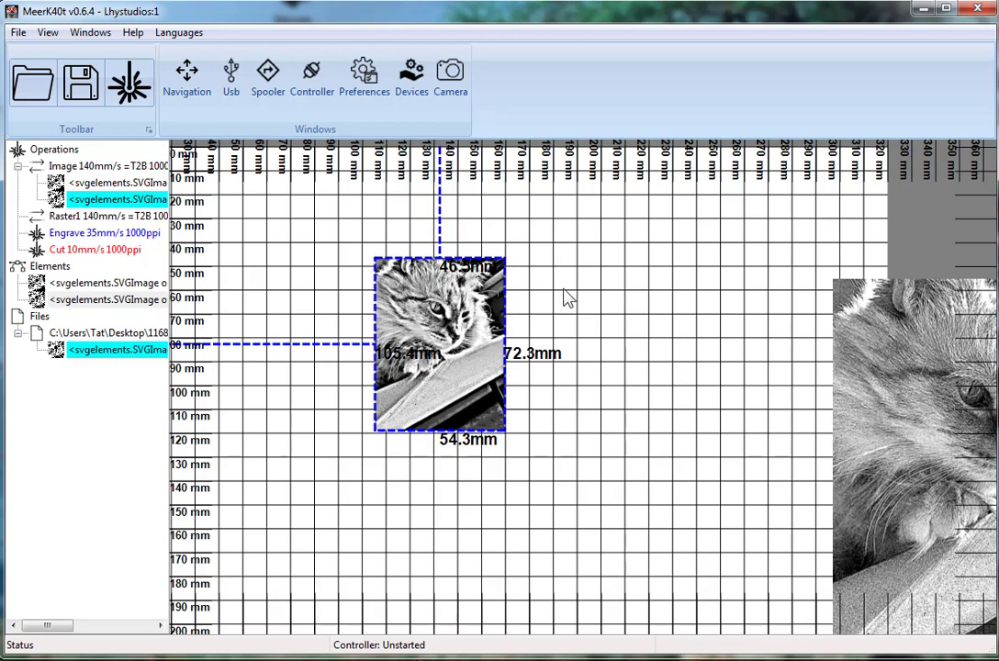
Open the laser job, review its 140mm/s image operation, and close it without starting
click(129, 83)
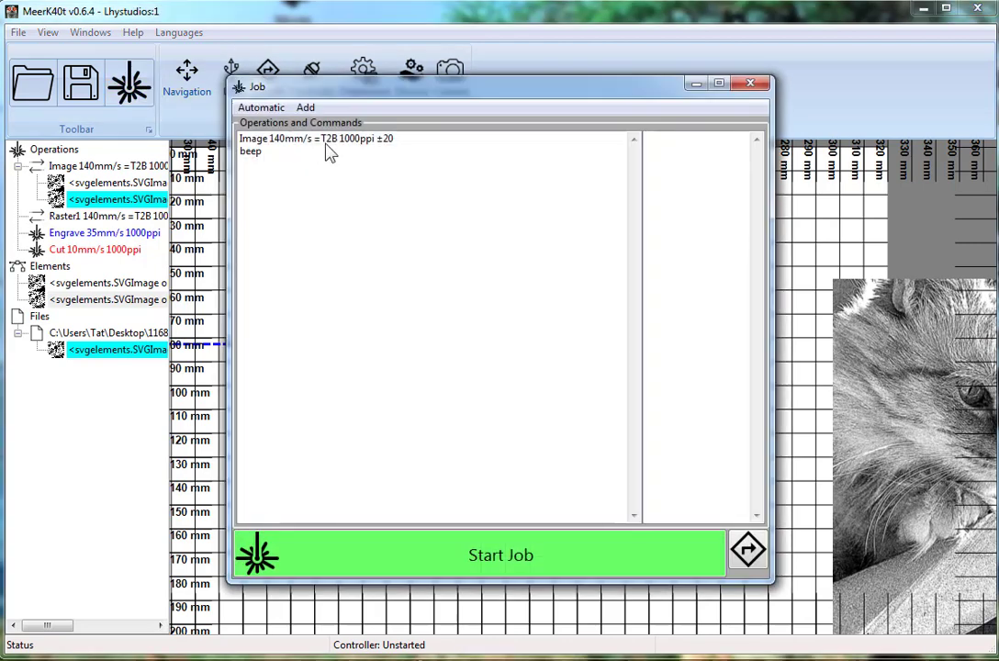
click(306, 145)
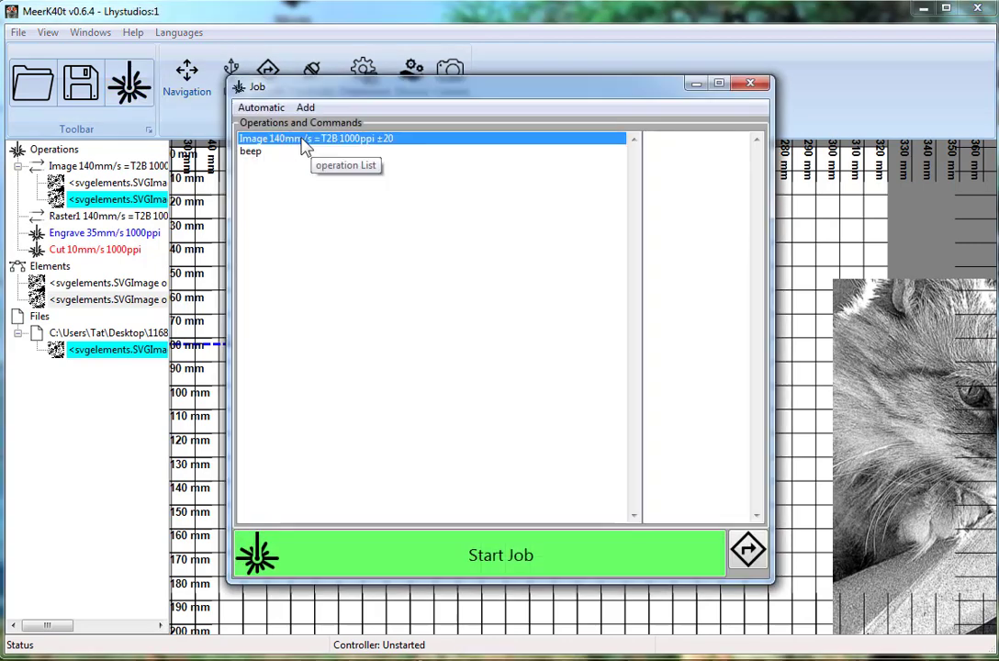
click(750, 83)
Move the large cat image to about 176 mm across and 18 mm down the bed, and scale it to about 88 × 117.5 mm
drag(908, 360, 617, 272)
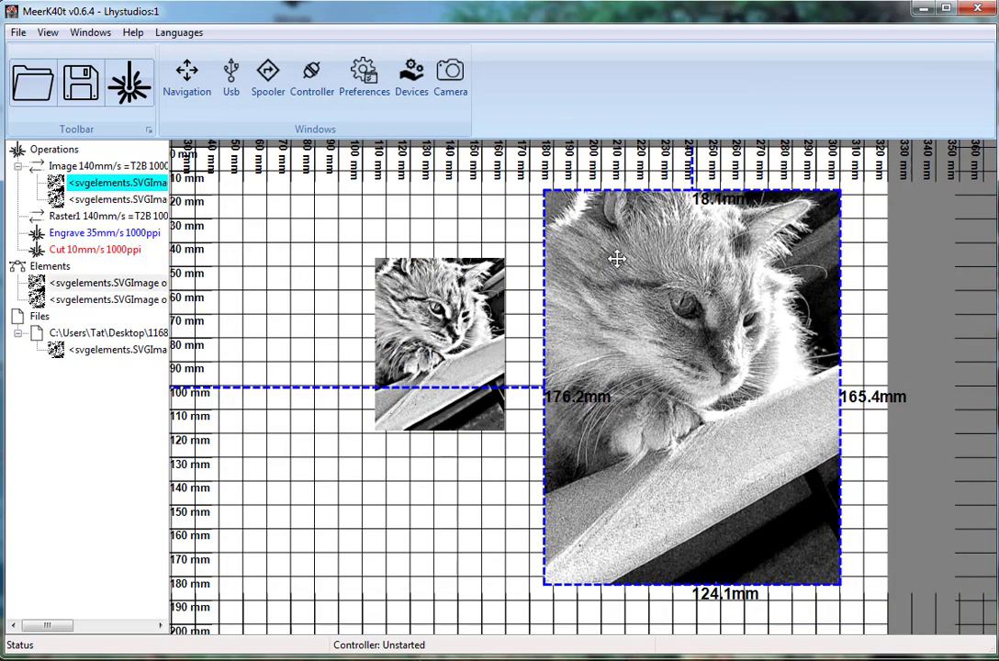
drag(838, 599, 739, 491)
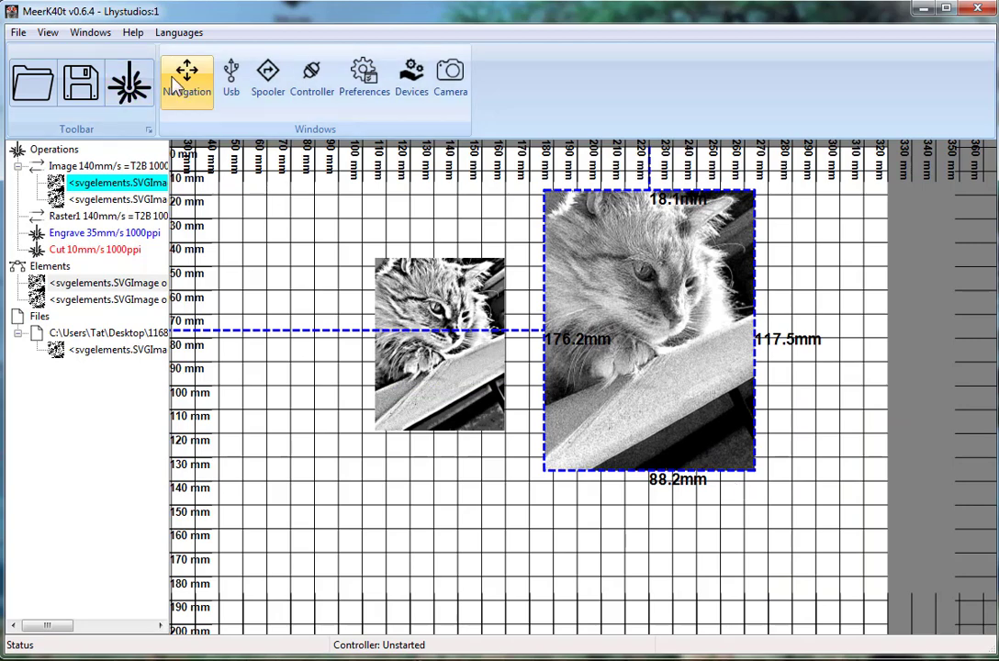
Open the laser job for the arranged images, check its listed operations and commands, and close it without executing
click(129, 82)
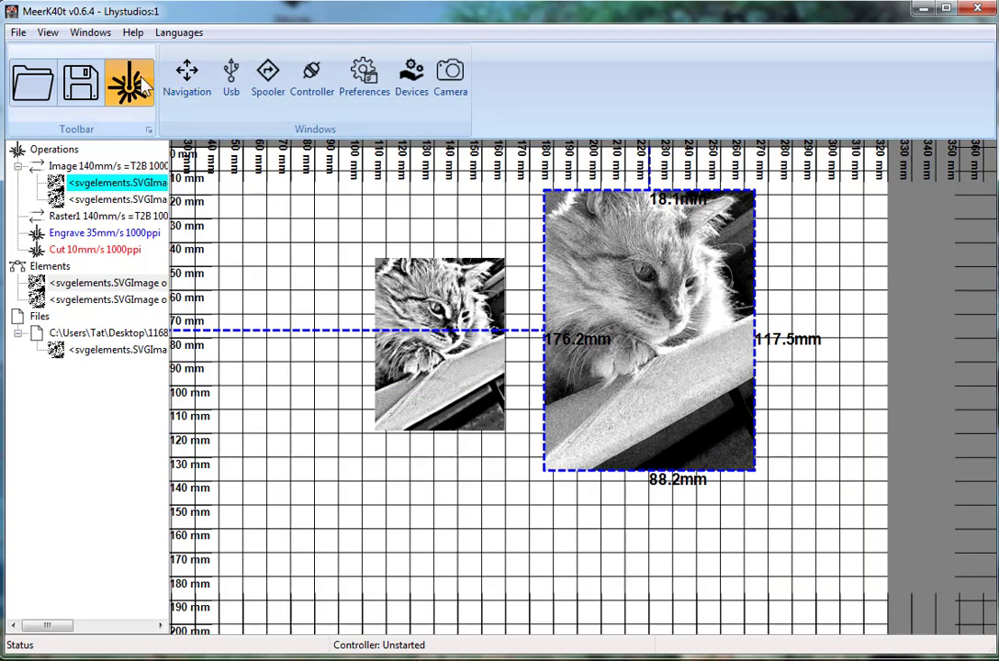
click(675, 142)
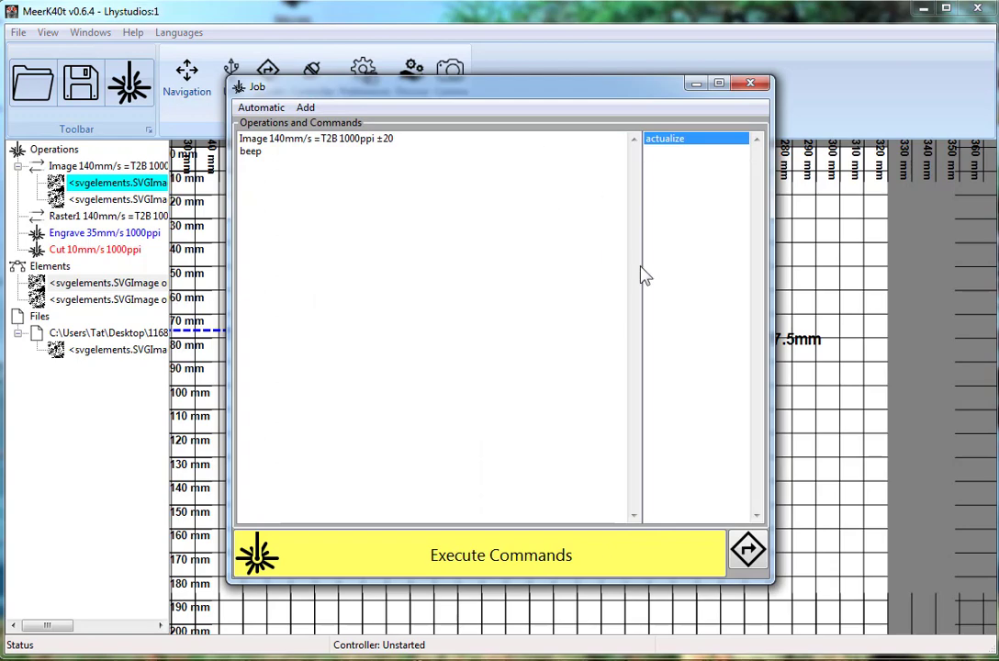
click(698, 86)
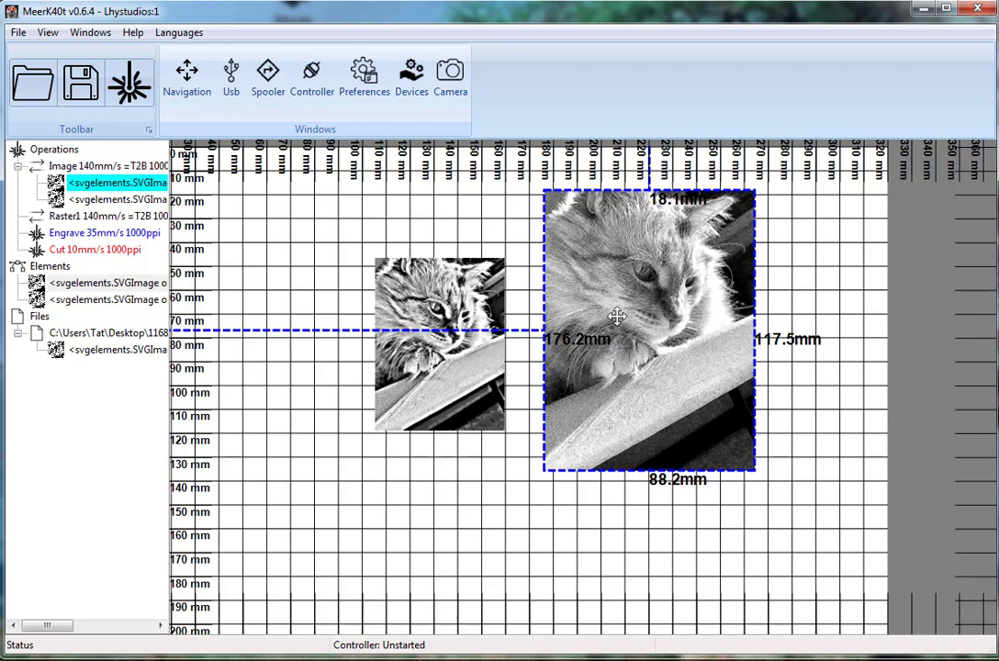
Load the rock arch photo onto the bed's origin corner and scale it to about 85.4 × 113.9 mm
click(496, 292)
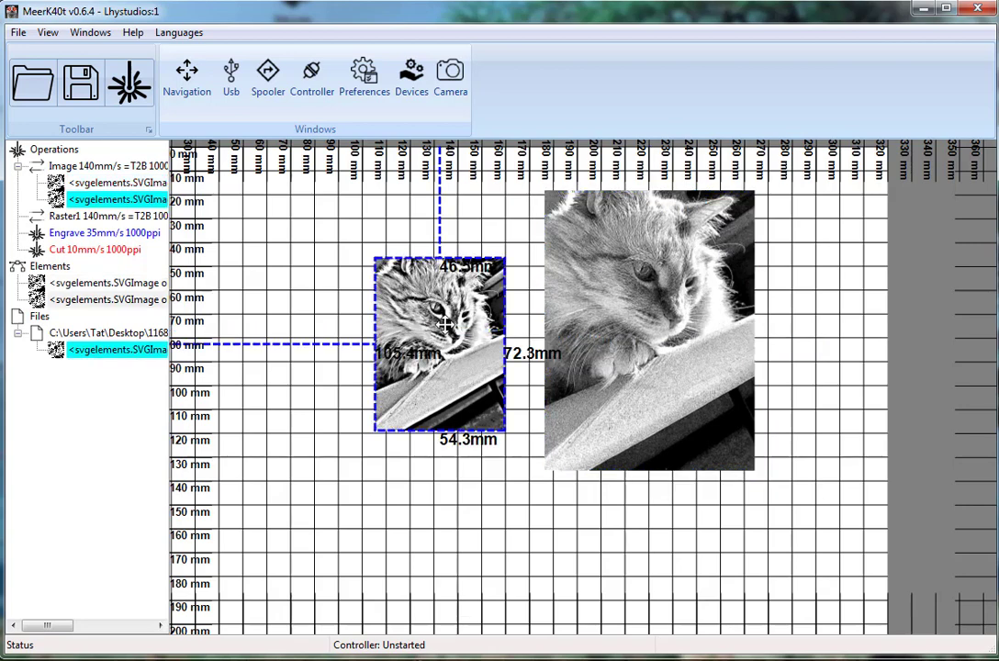
drag(207, 282, 292, 252)
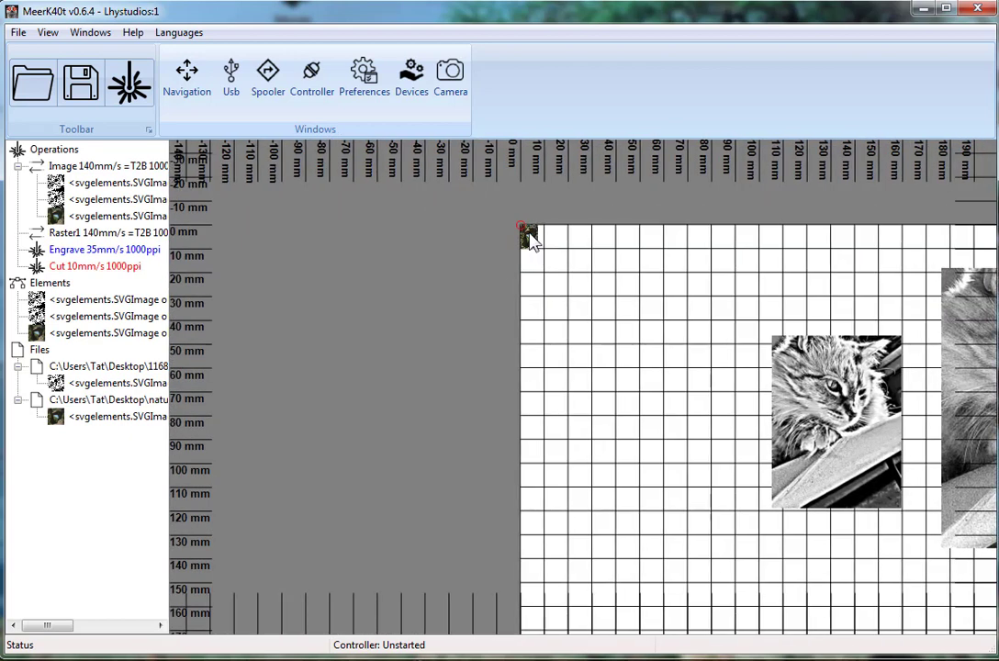
click(115, 216)
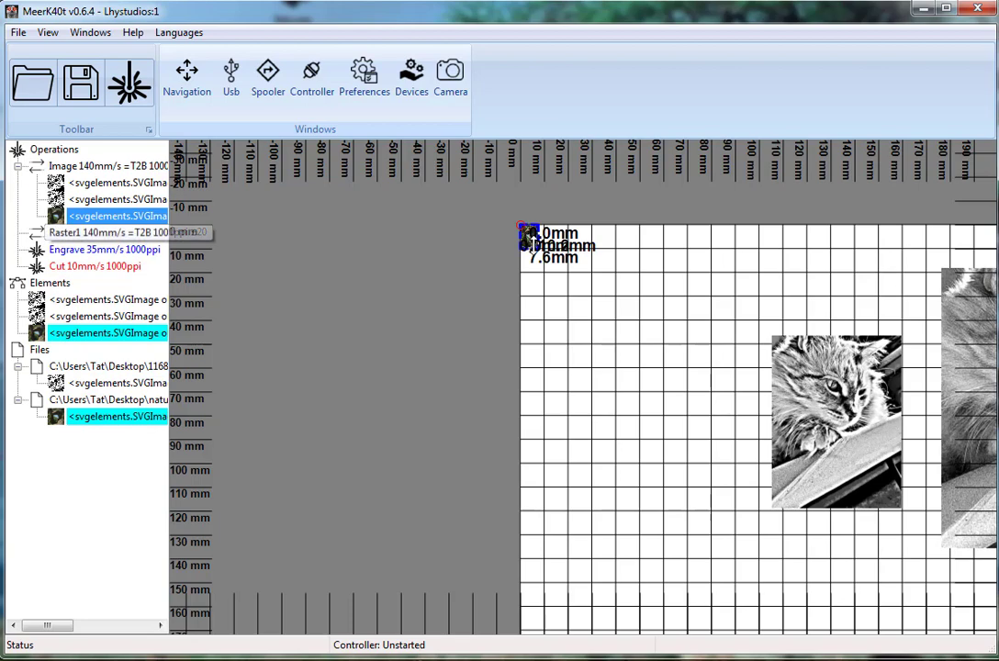
drag(530, 237, 771, 473)
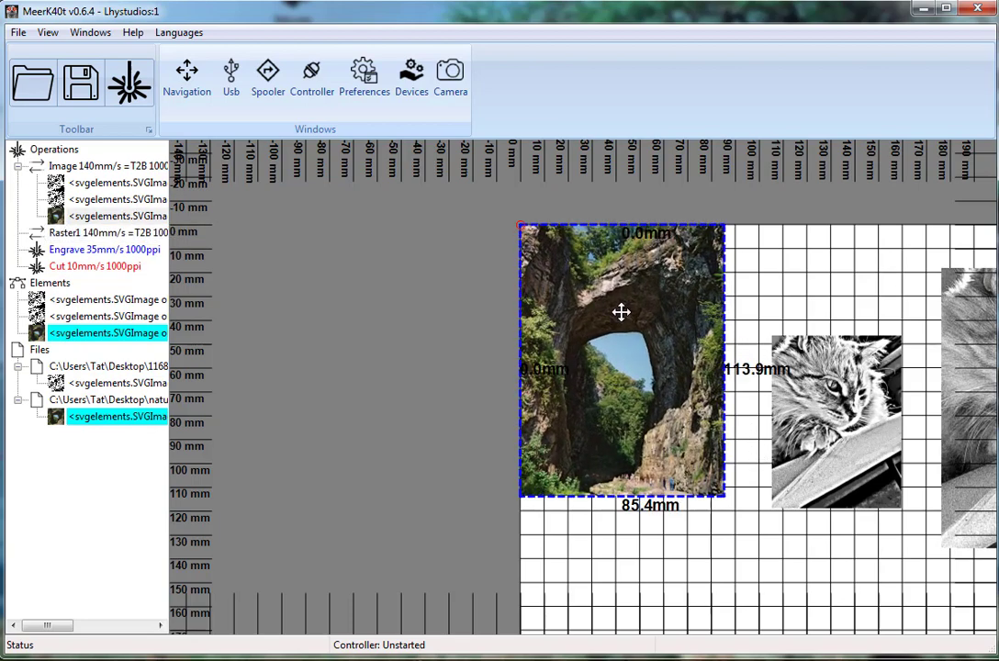
Move the rock arch photo to about 16.4 mm across and 29.7 mm down, and convert it to black-and-white with a raster wizard script
drag(620, 313, 662, 367)
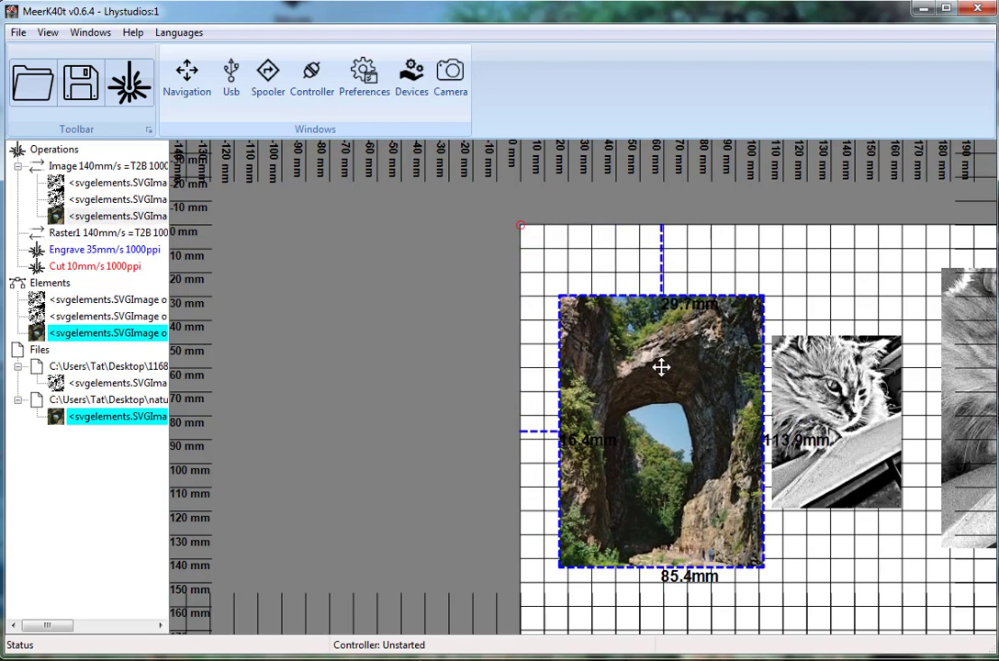
key(ctrl+alt+g)
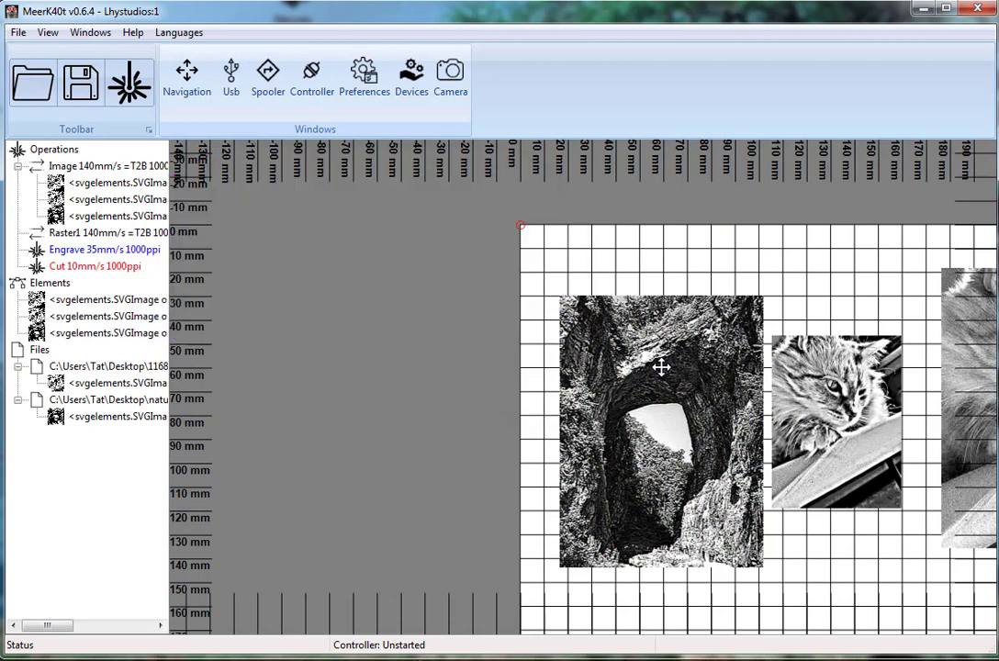